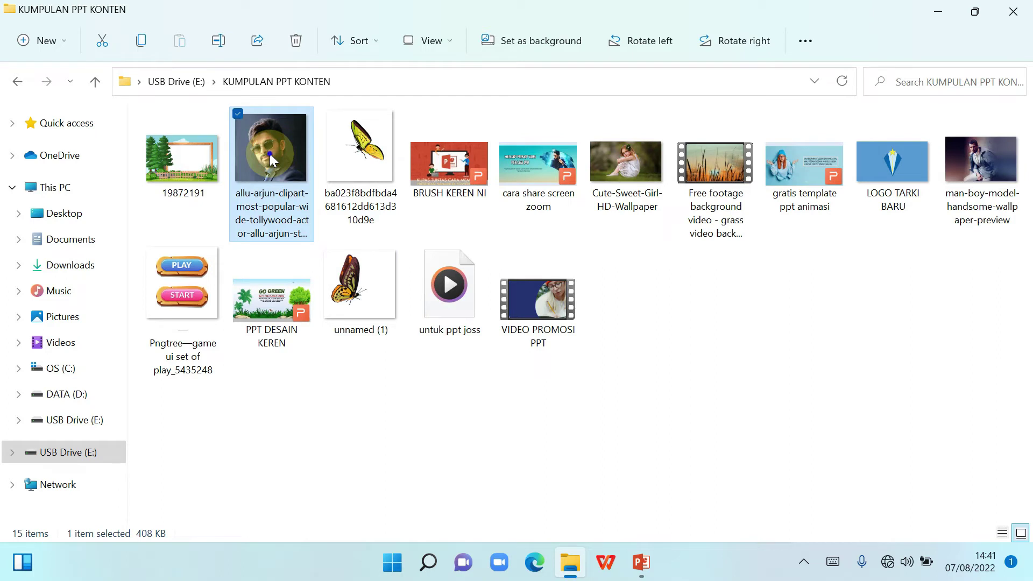
# Copy the portrait of the man in sunglasses from the KUMPULAN PPT KONTEN folder onto slide 8 of the BRUSH KEREN NI presentation in PowerPoint
pyautogui.rightClick(271, 159)
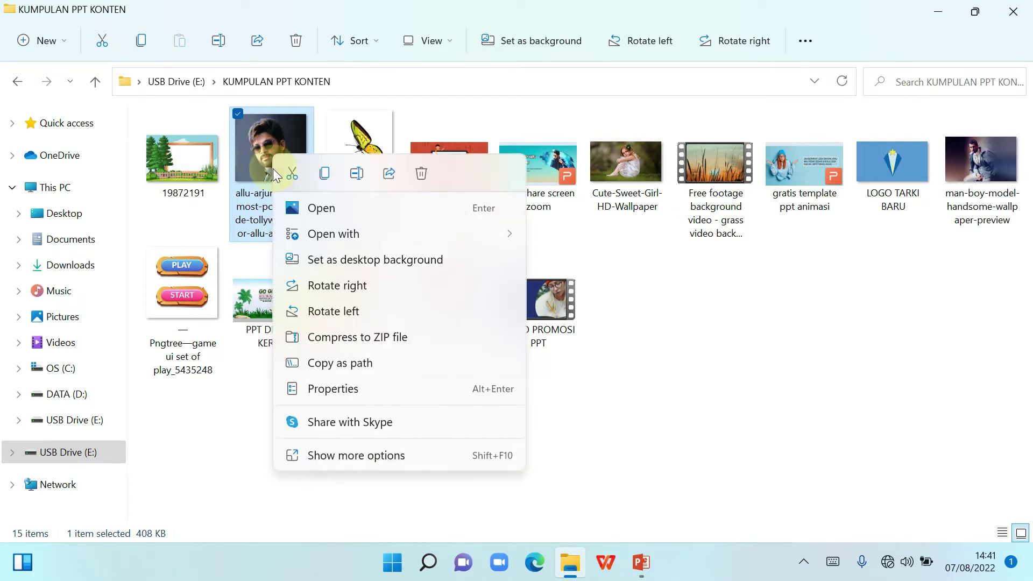
pyautogui.click(325, 173)
pyautogui.moveTo(645, 569)
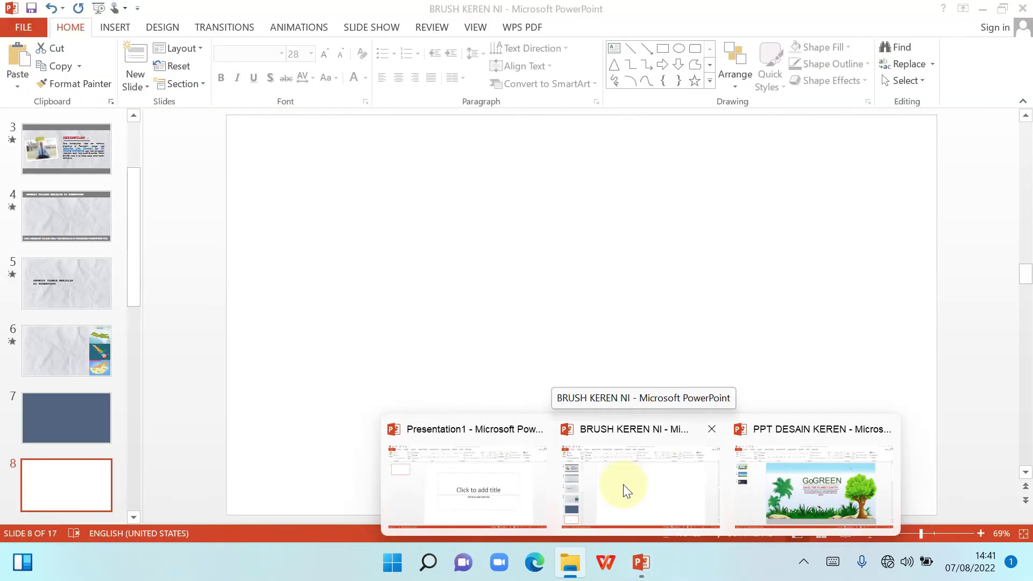
pyautogui.click(622, 487)
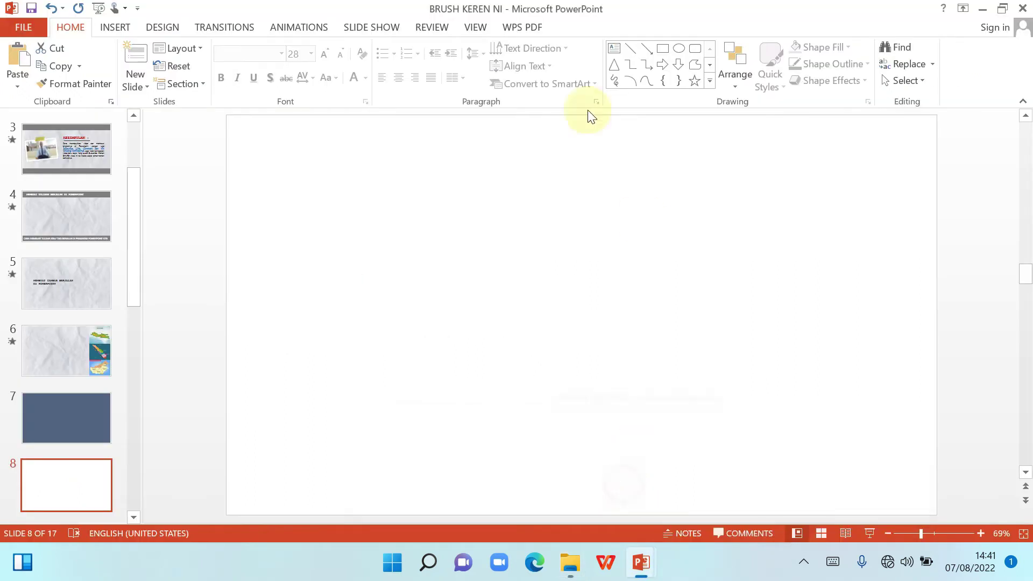
pyautogui.click(18, 59)
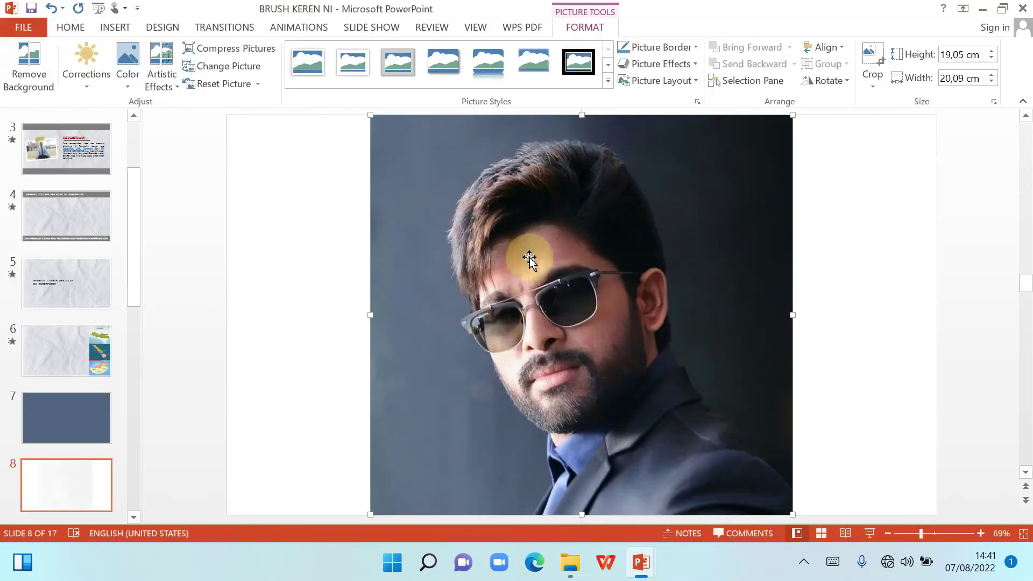
# Move the pasted portrait across slide 8 so it sits flush with the slide's right edge
pyautogui.moveTo(523, 296); pyautogui.dragTo(666, 303)
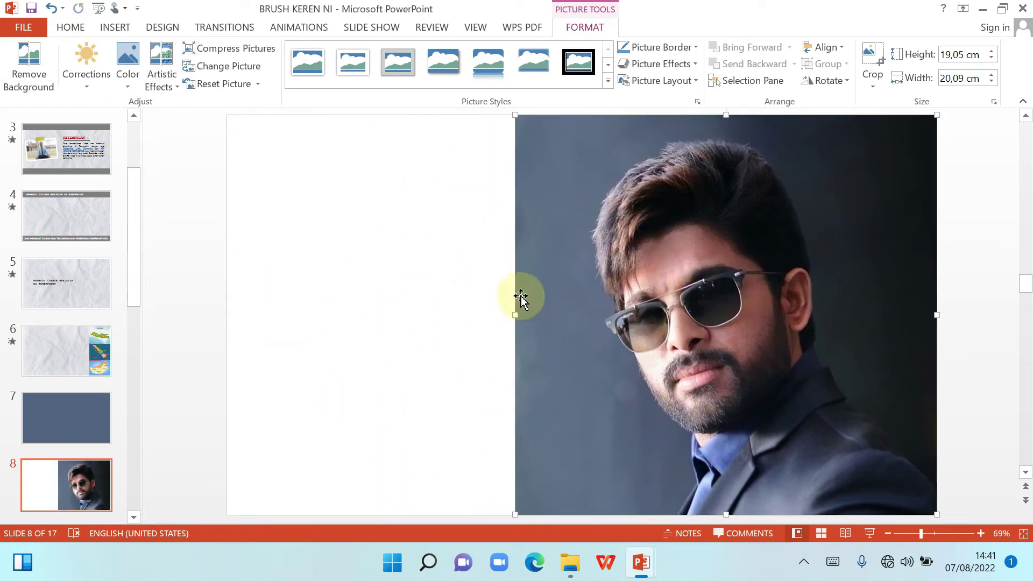
pyautogui.click(985, 342)
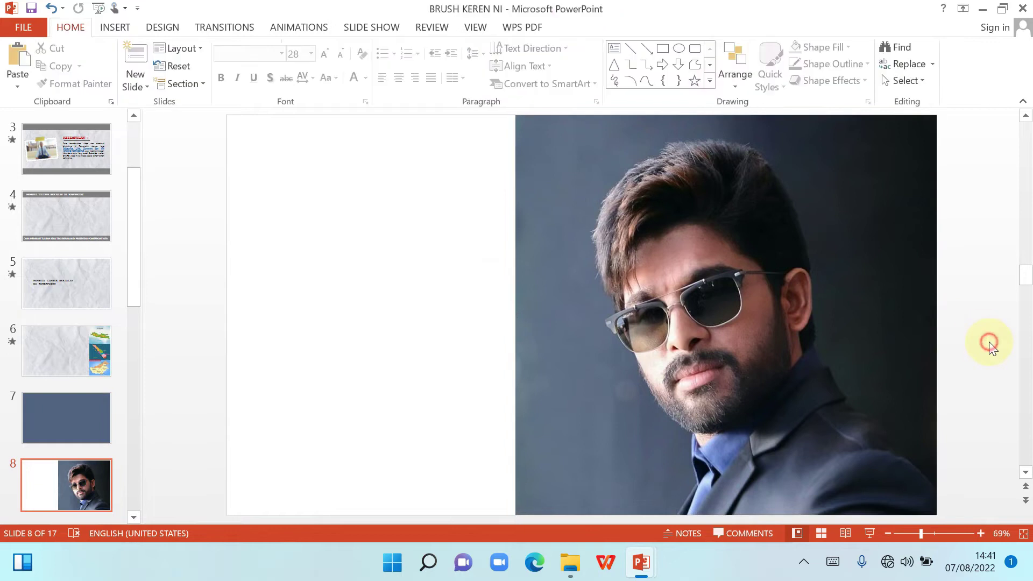
pyautogui.click(325, 279)
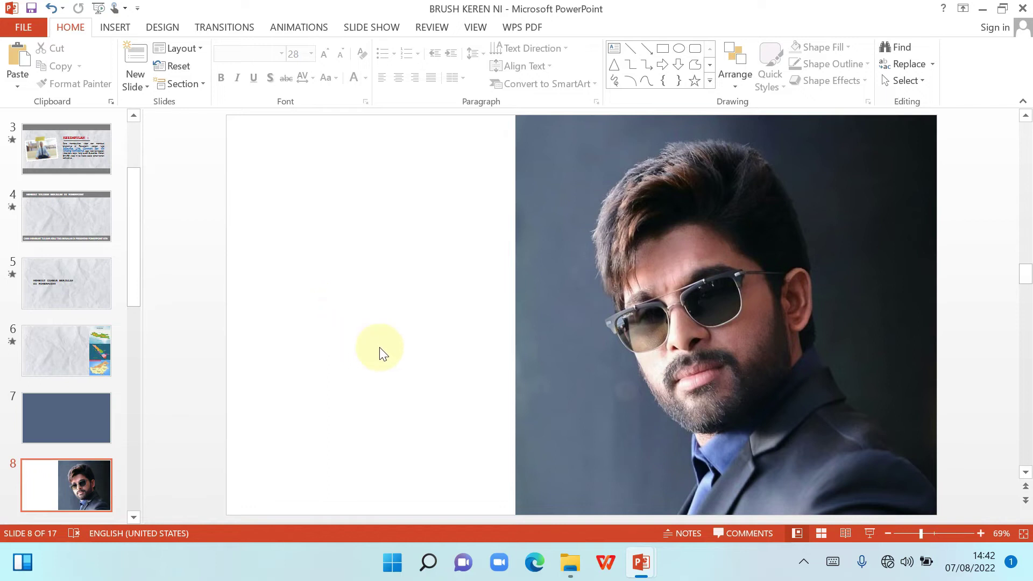
# Fill slide 8's background with a solid color sampled by Eyedropper near the portrait's left edge
pyautogui.rightClick(283, 324)
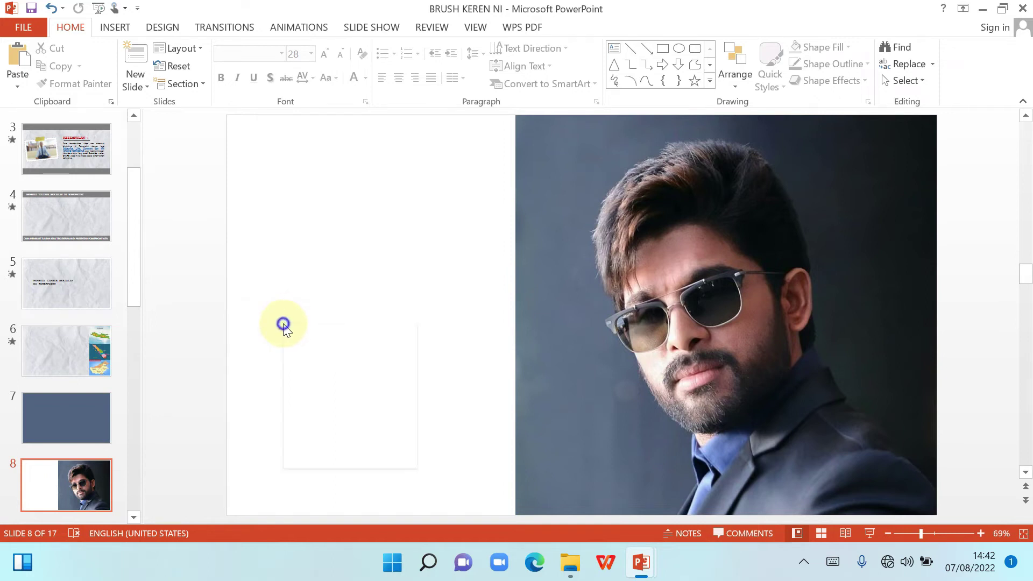
pyautogui.rightClick(279, 261)
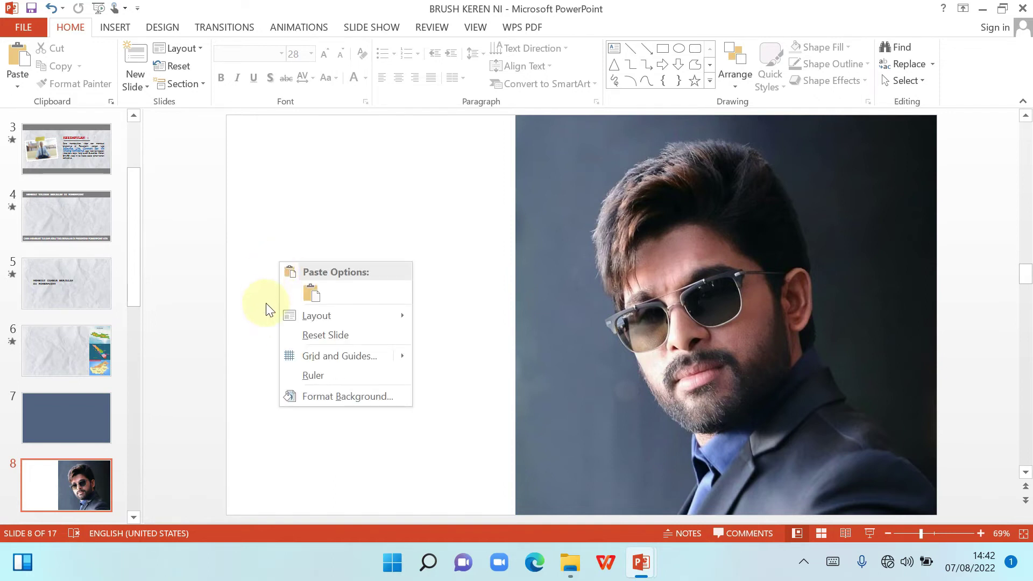
pyautogui.click(312, 396)
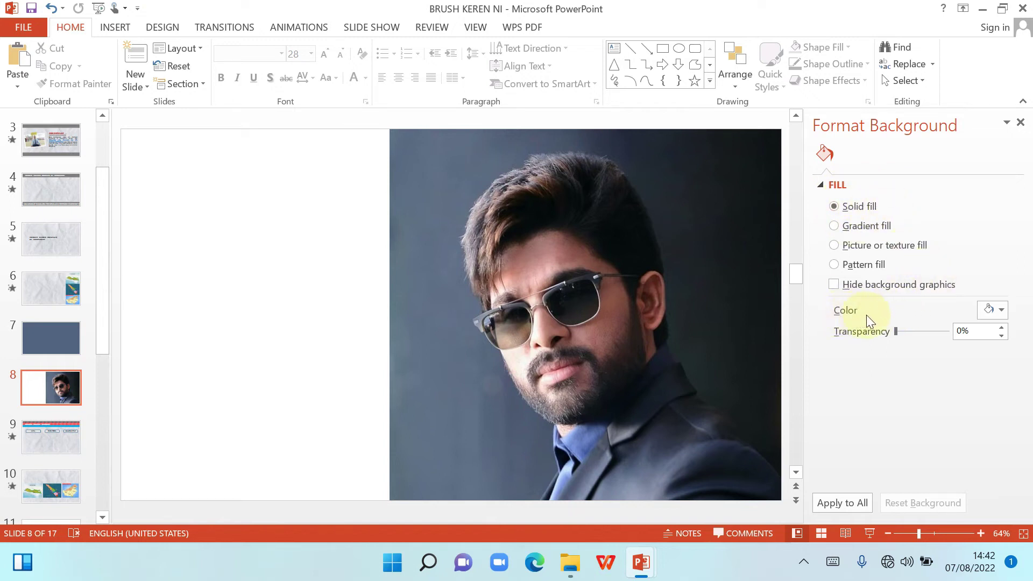
pyautogui.click(1001, 310)
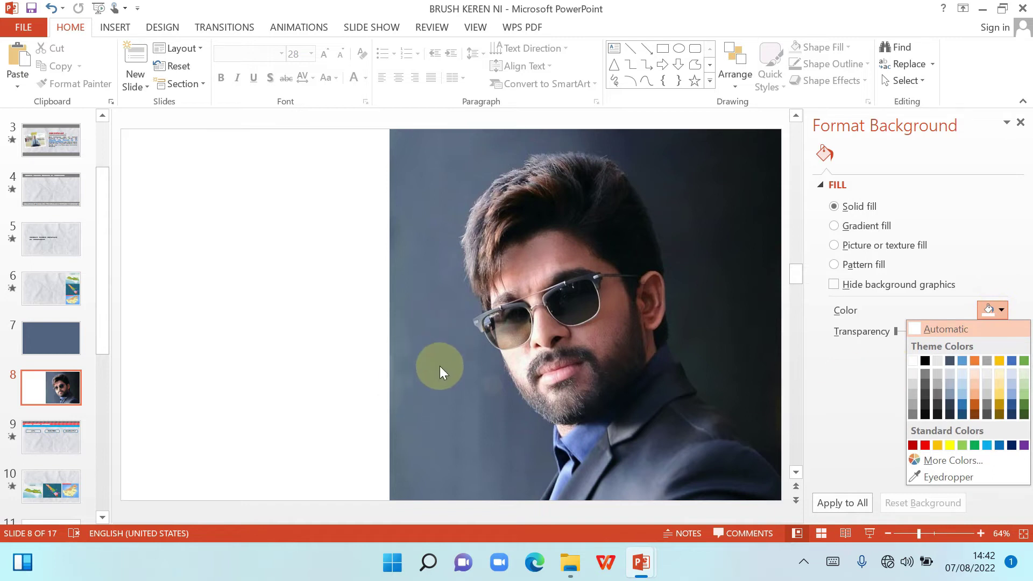
pyautogui.click(927, 476)
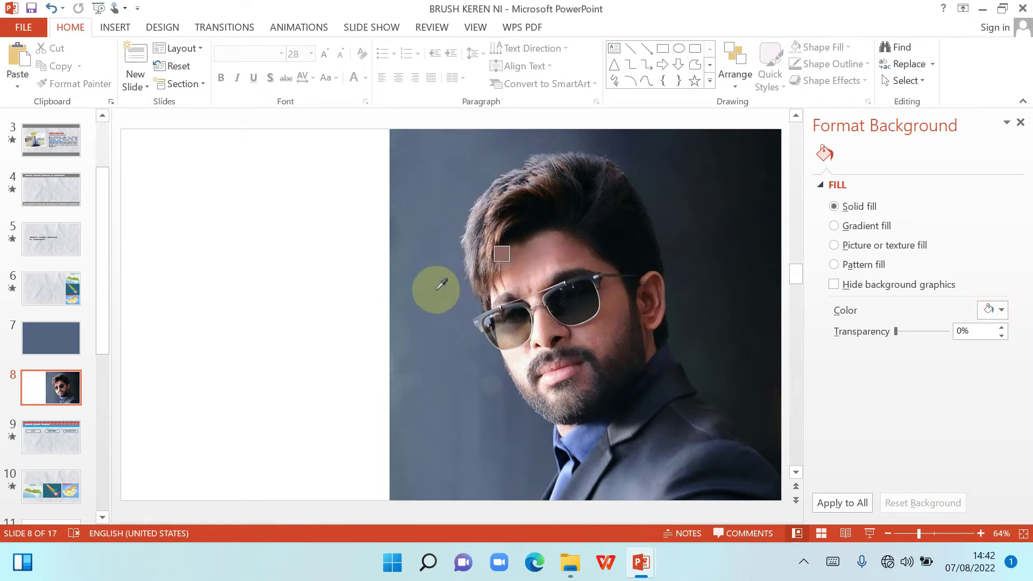
pyautogui.click(405, 304)
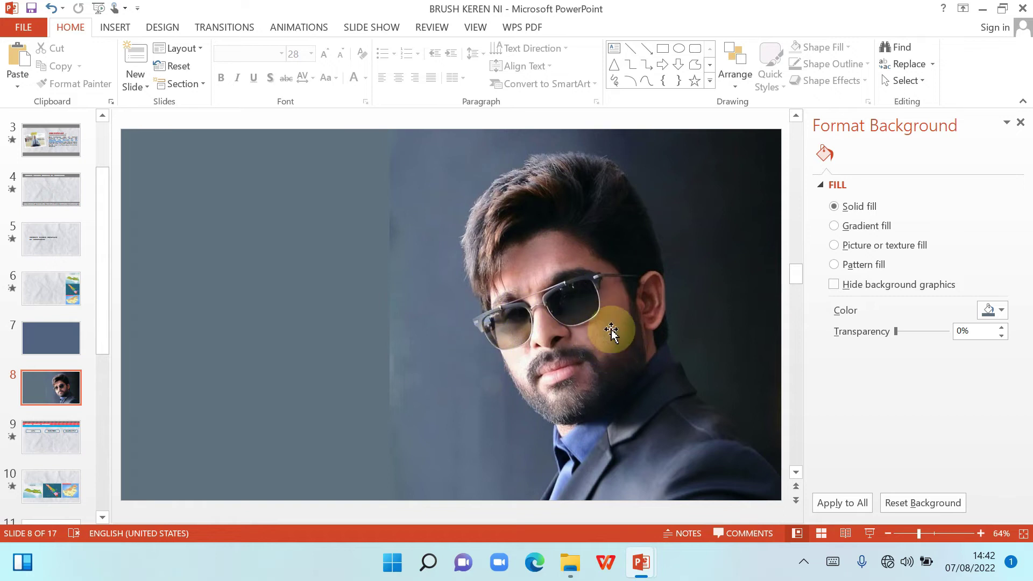
pyautogui.click(1021, 122)
pyautogui.click(547, 382)
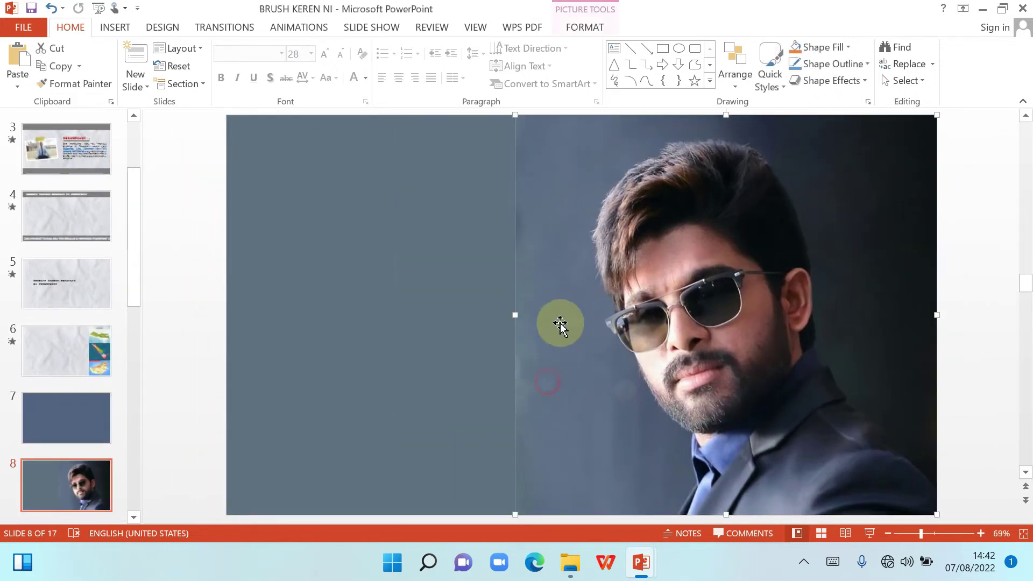
pyautogui.click(183, 269)
pyautogui.click(534, 327)
pyautogui.click(463, 305)
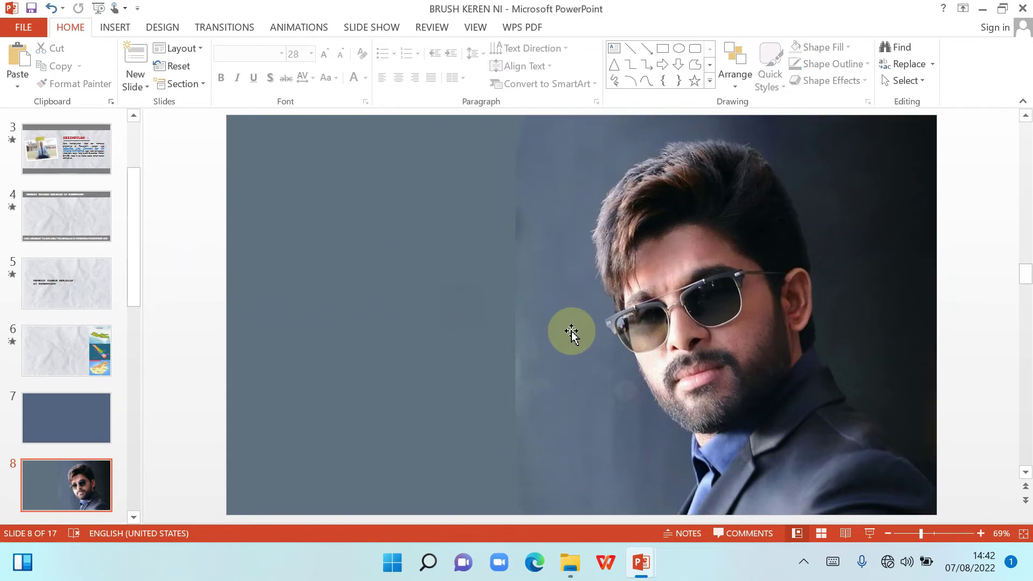
pyautogui.click(571, 334)
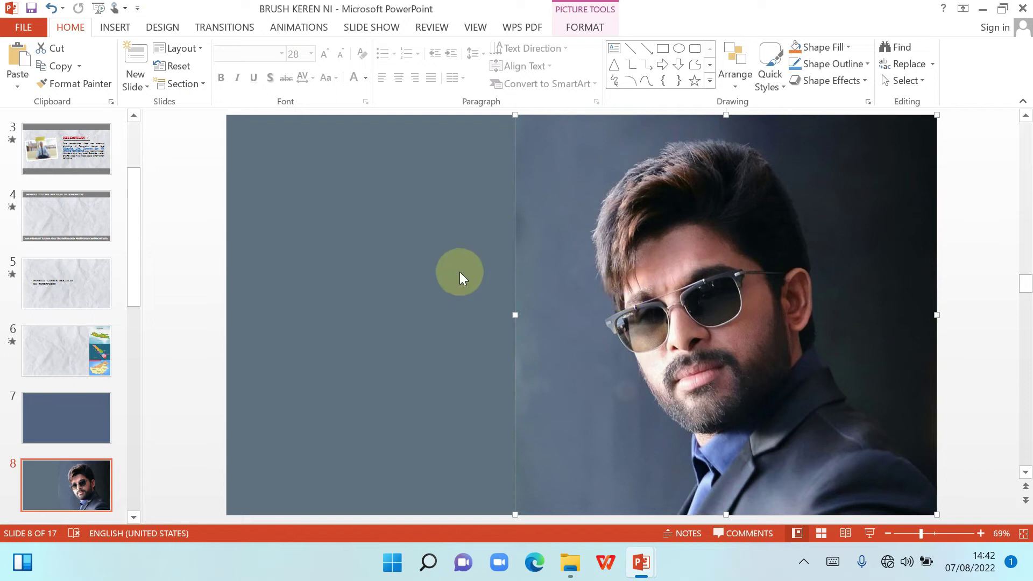
pyautogui.click(399, 288)
pyautogui.click(574, 318)
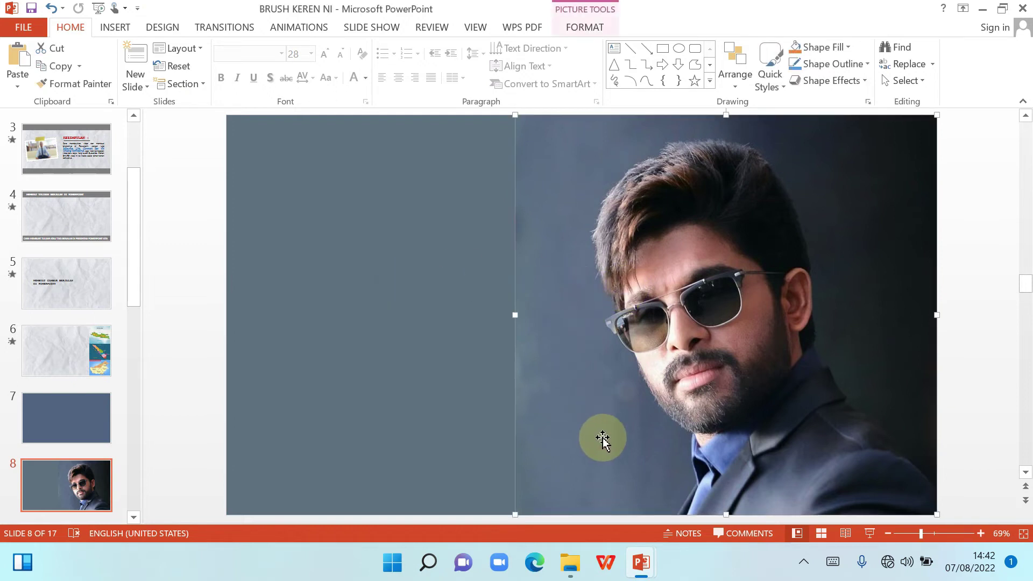
pyautogui.click(382, 295)
pyautogui.click(549, 329)
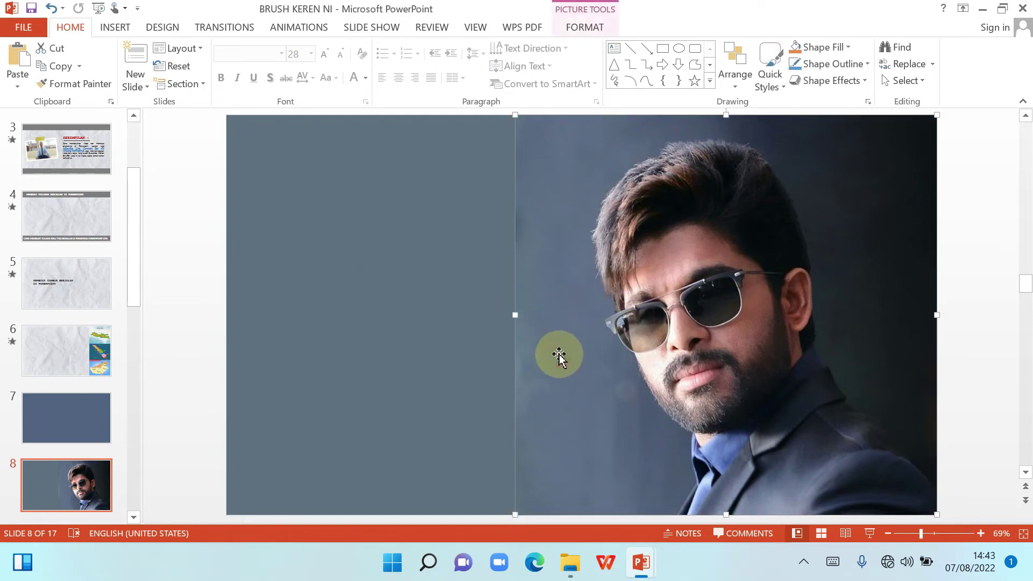
pyautogui.click(370, 237)
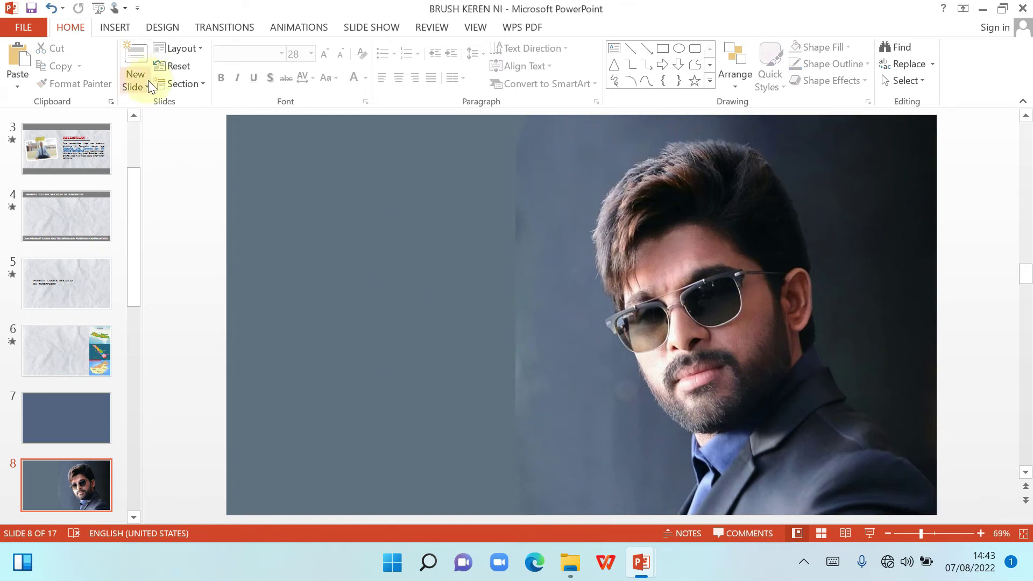
# Draw a full-height rectangle, 19.05 cm high and about 5.95 cm wide, over the portrait's left part, starting at its left edge
pyautogui.click(117, 29)
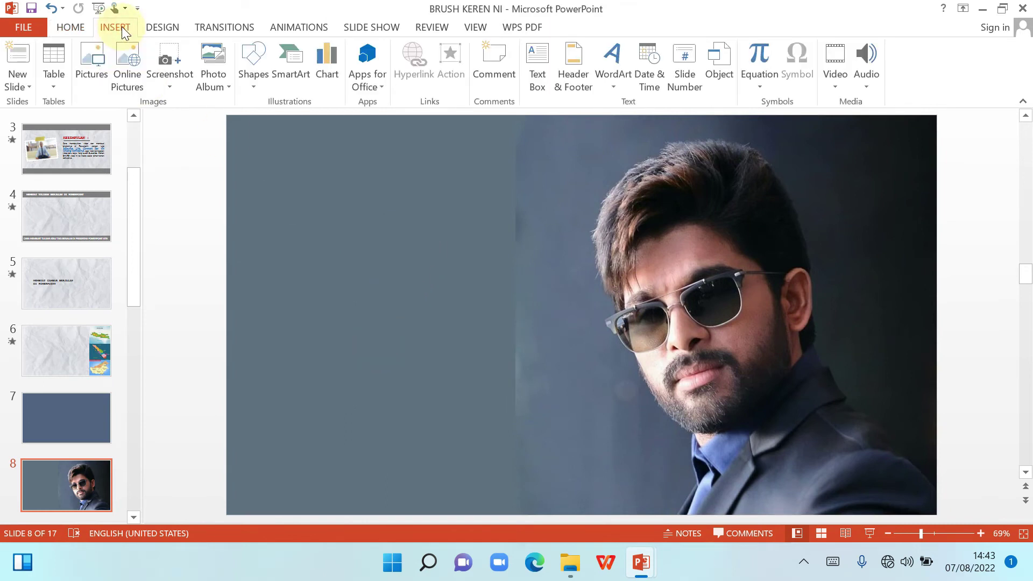
pyautogui.click(253, 86)
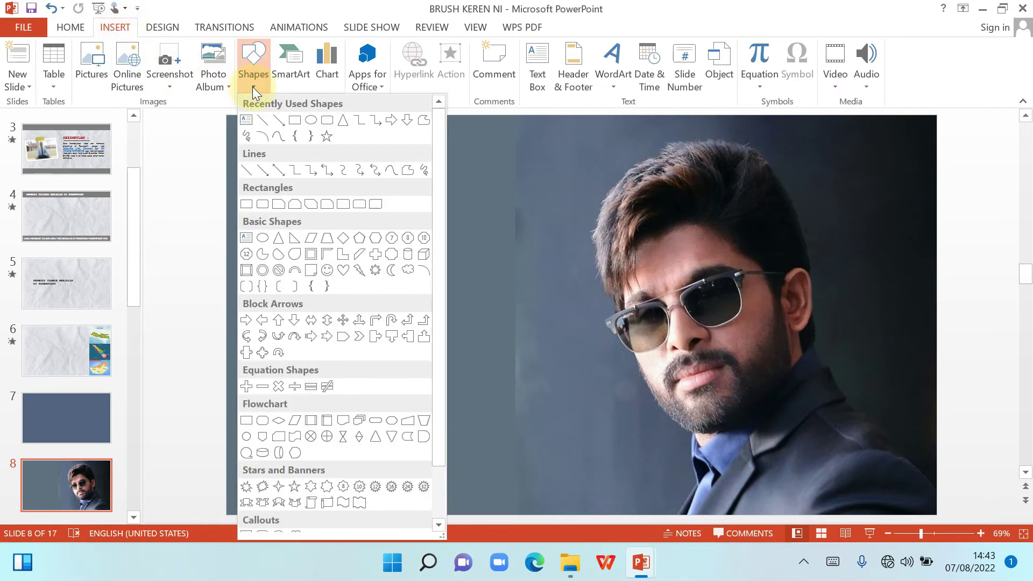
pyautogui.click(295, 121)
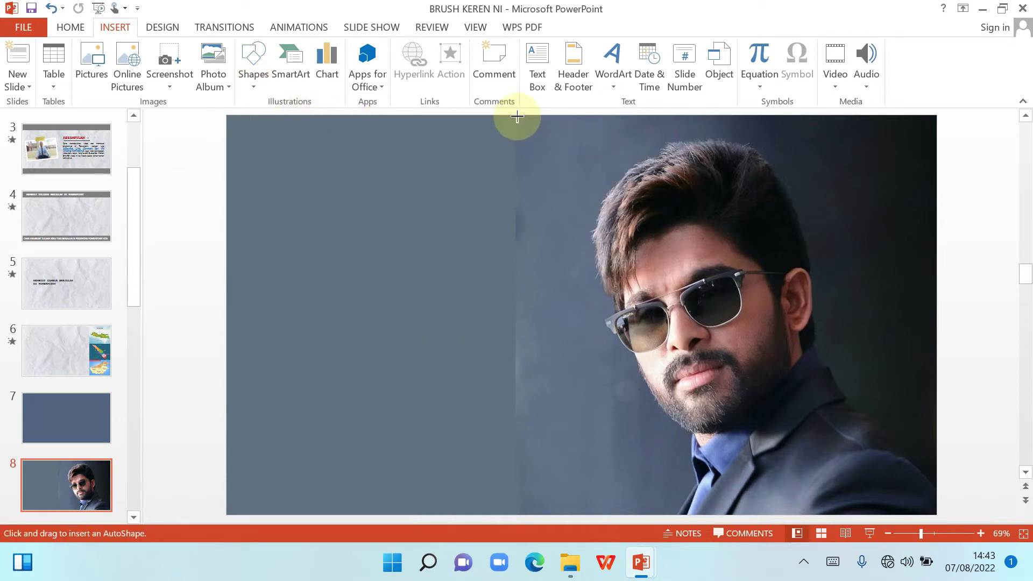
pyautogui.moveTo(516, 117); pyautogui.dragTo(641, 516)
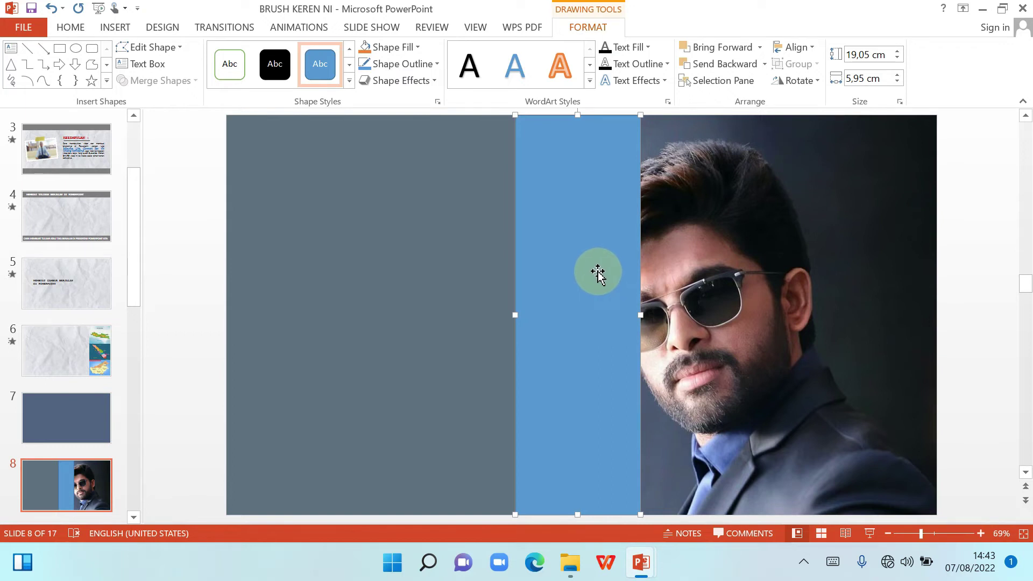
pyautogui.click(177, 208)
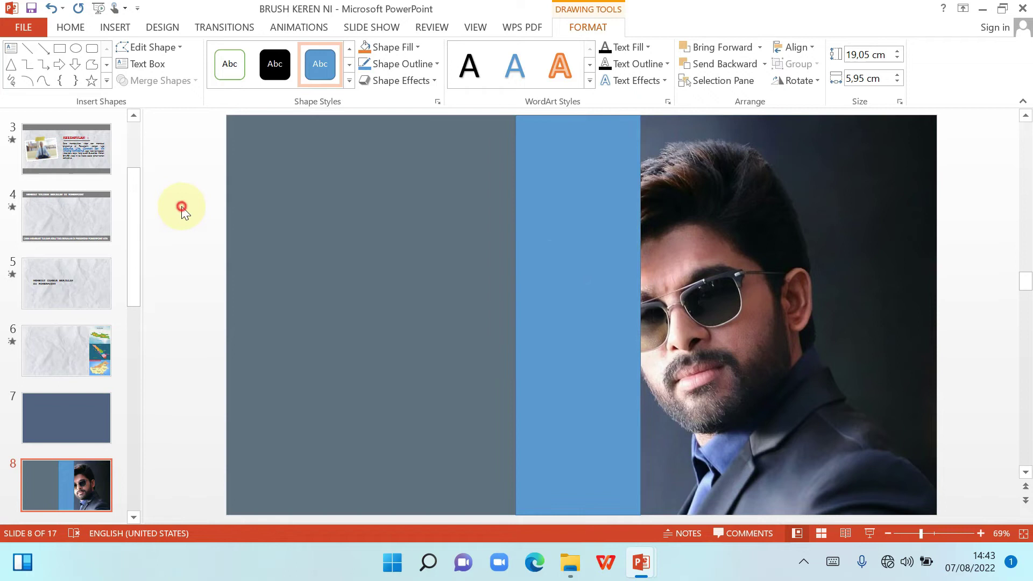
# Remove the outline from the blue rectangle by setting its line to No line
pyautogui.click(592, 257)
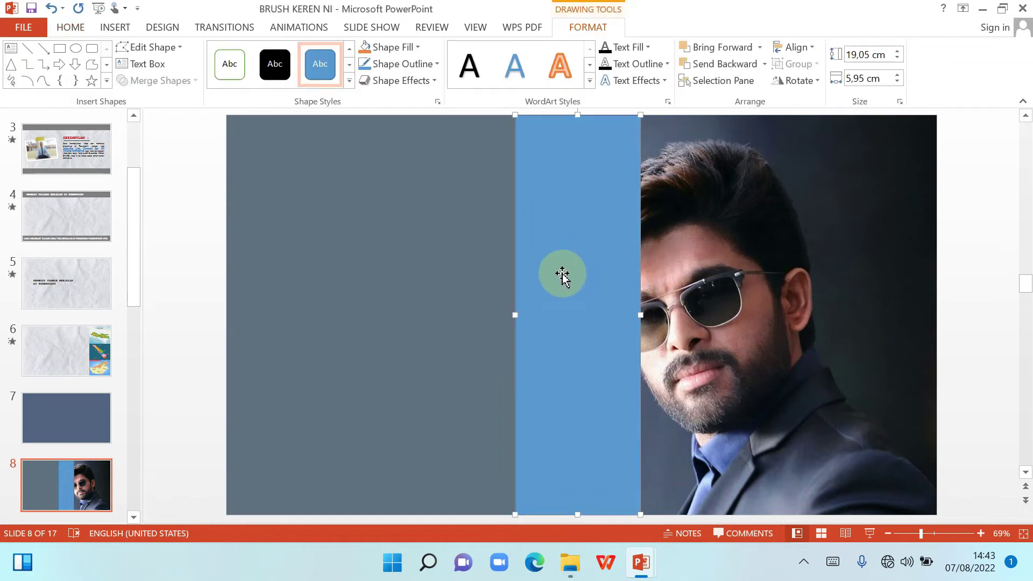
pyautogui.rightClick(562, 276)
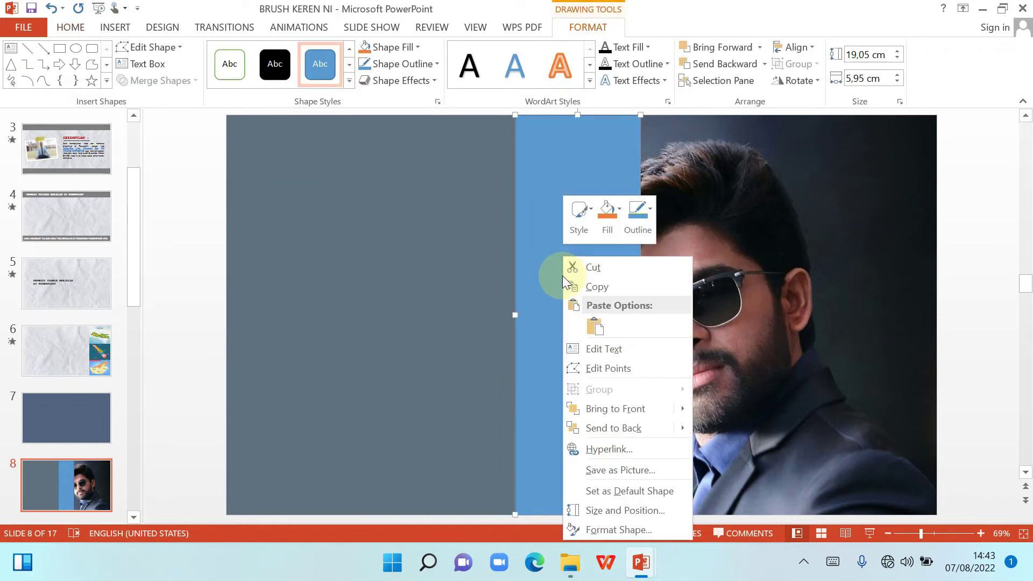
pyautogui.click(595, 530)
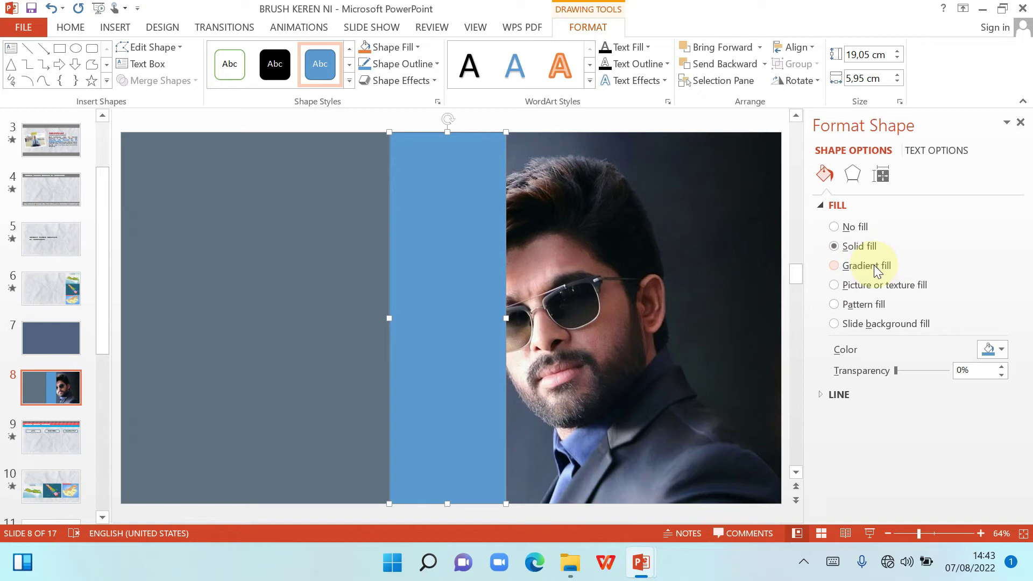
pyautogui.click(821, 394)
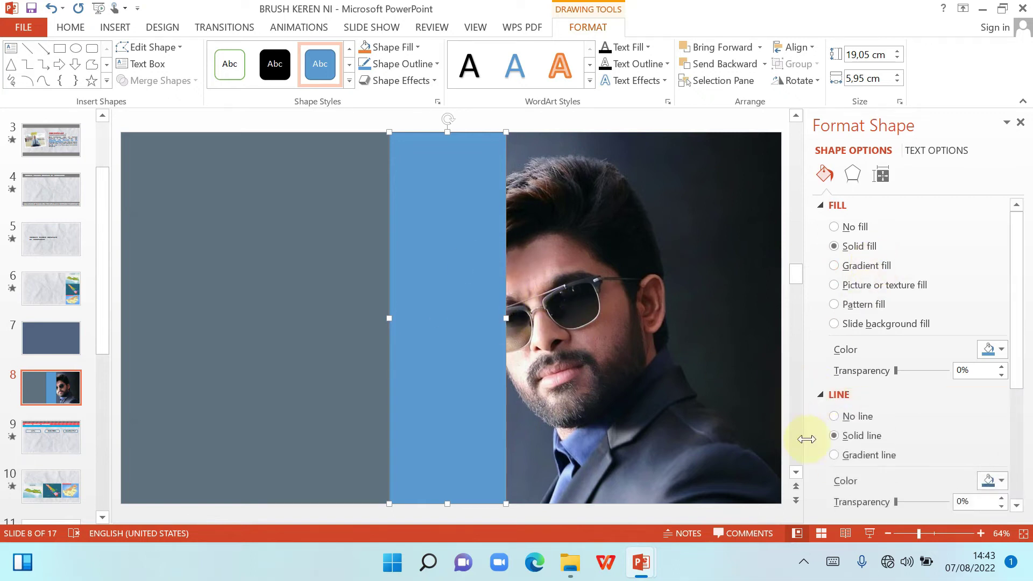
pyautogui.click(853, 416)
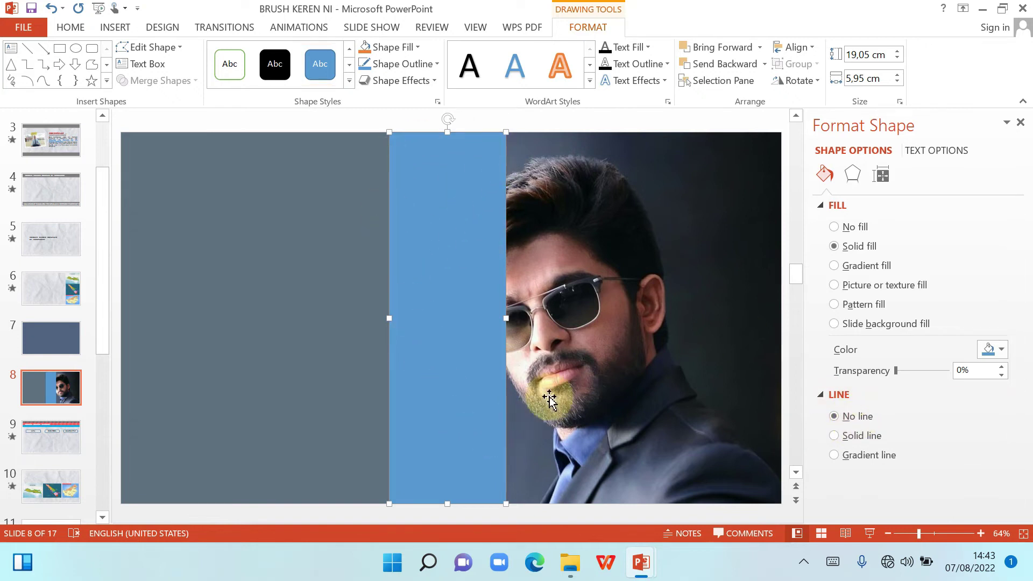
pyautogui.click(348, 304)
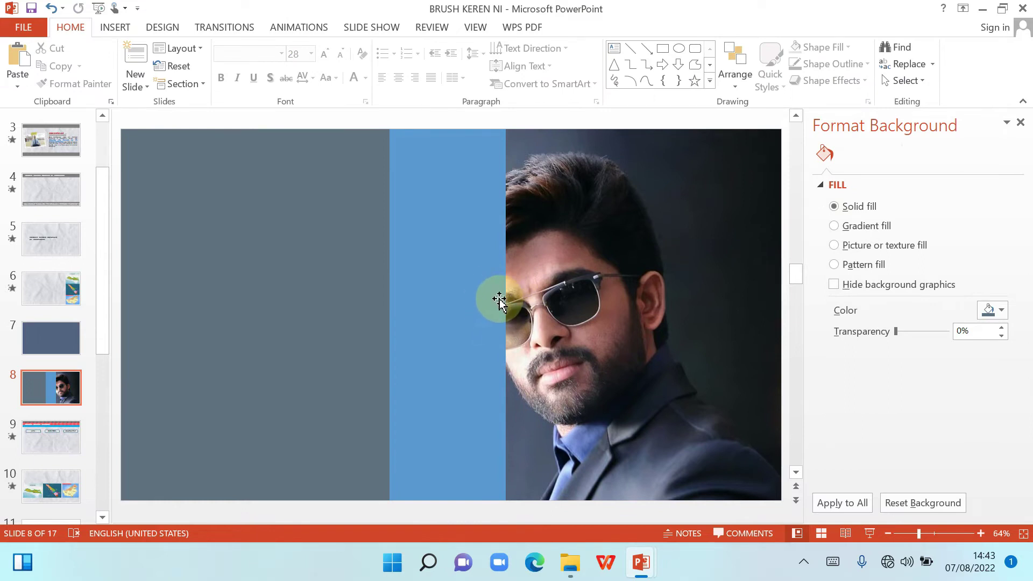
# Give the rectangle a linear gradient fill with the direction set to 180°
pyautogui.click(449, 301)
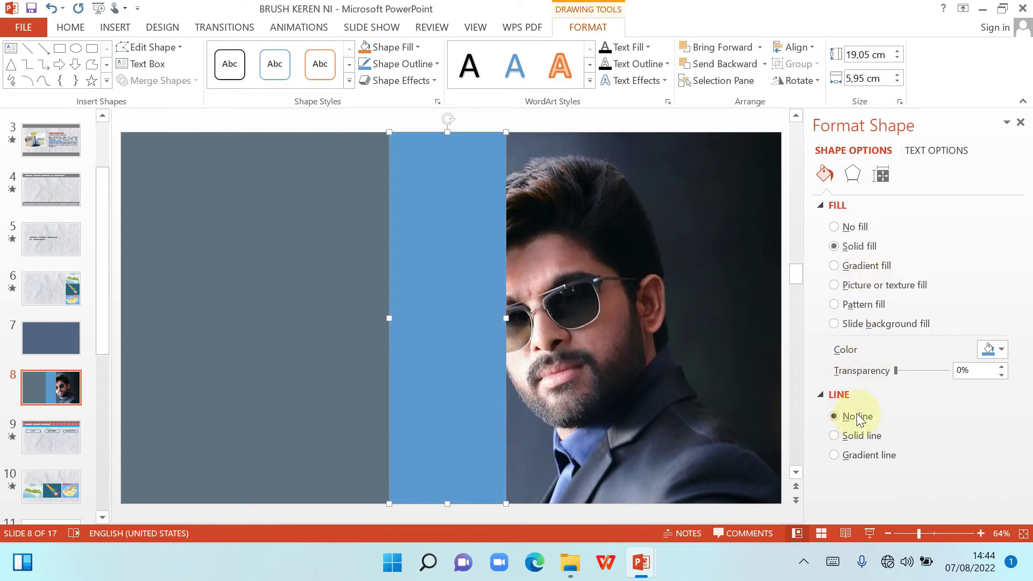
pyautogui.click(854, 266)
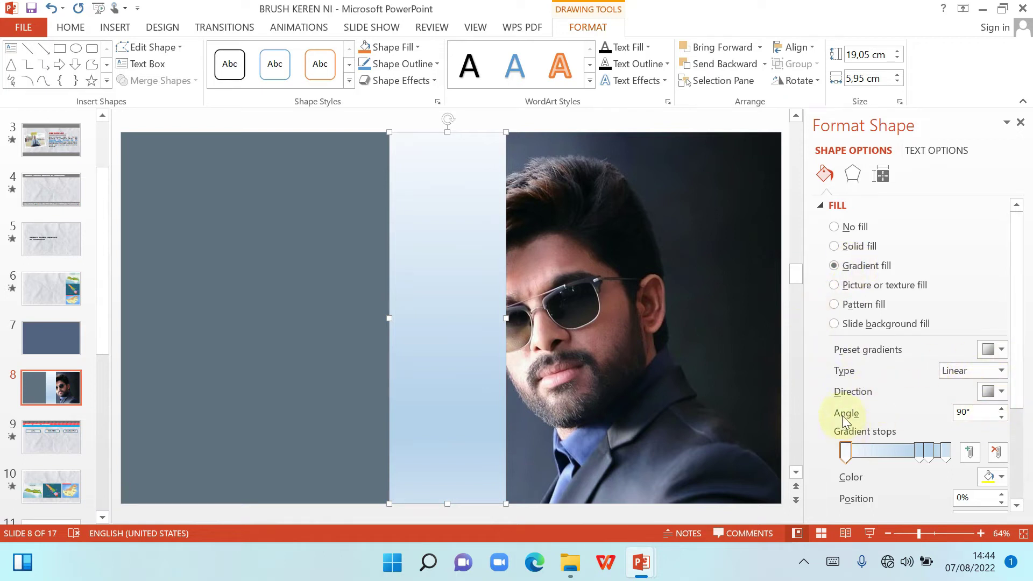
pyautogui.click(1003, 390)
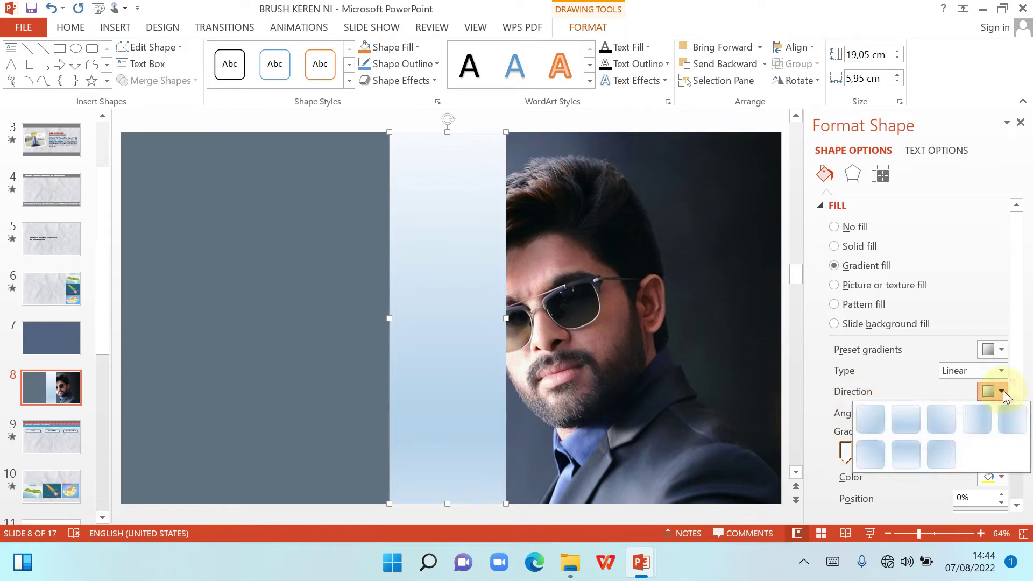
pyautogui.click(1016, 432)
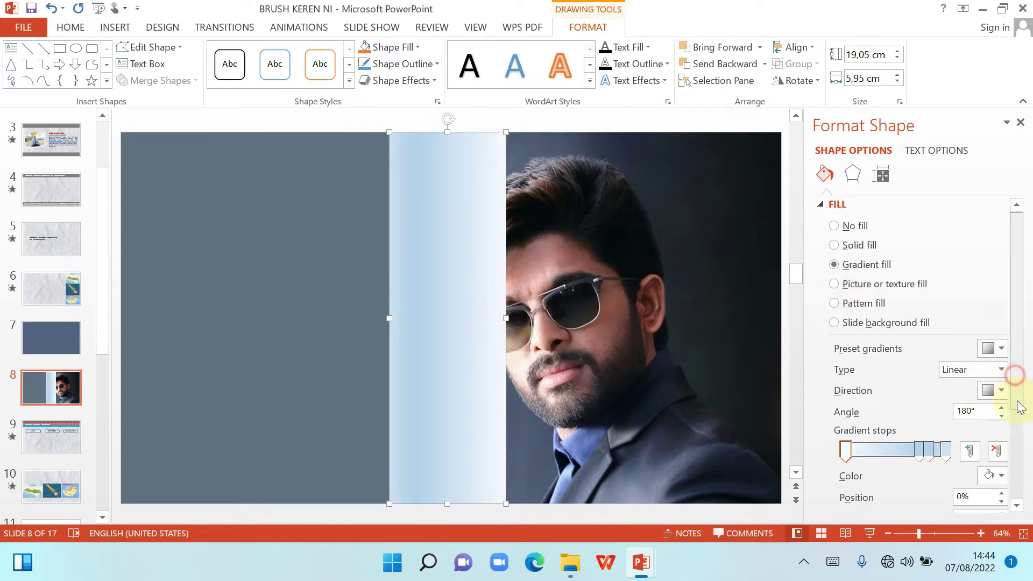
pyautogui.scroll(-3, 1020, 425)
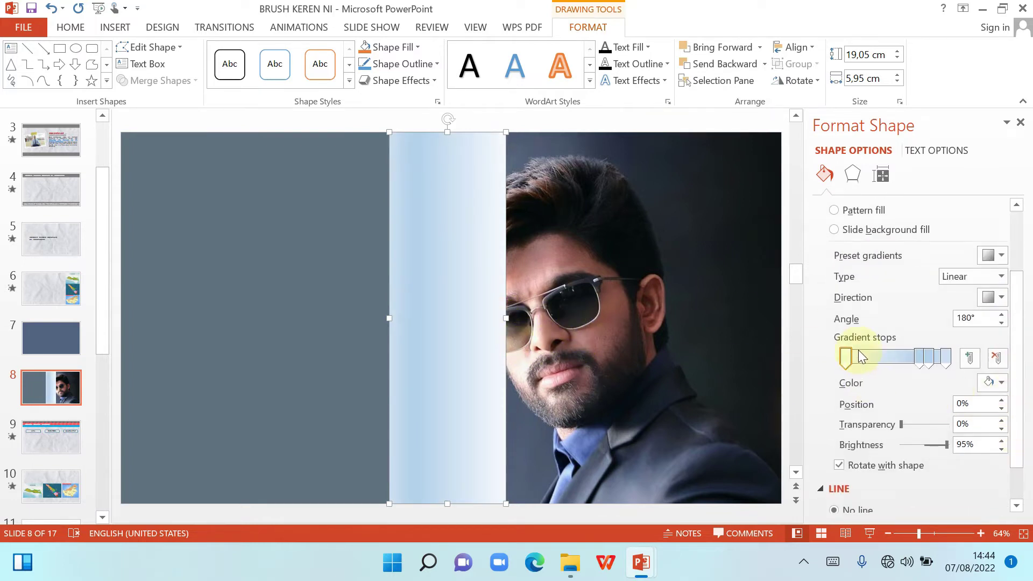
# Remove the two intermediate gradient stops at 74% and 83% from the rectangle's fill, keeping only the end stops
pyautogui.click(916, 358)
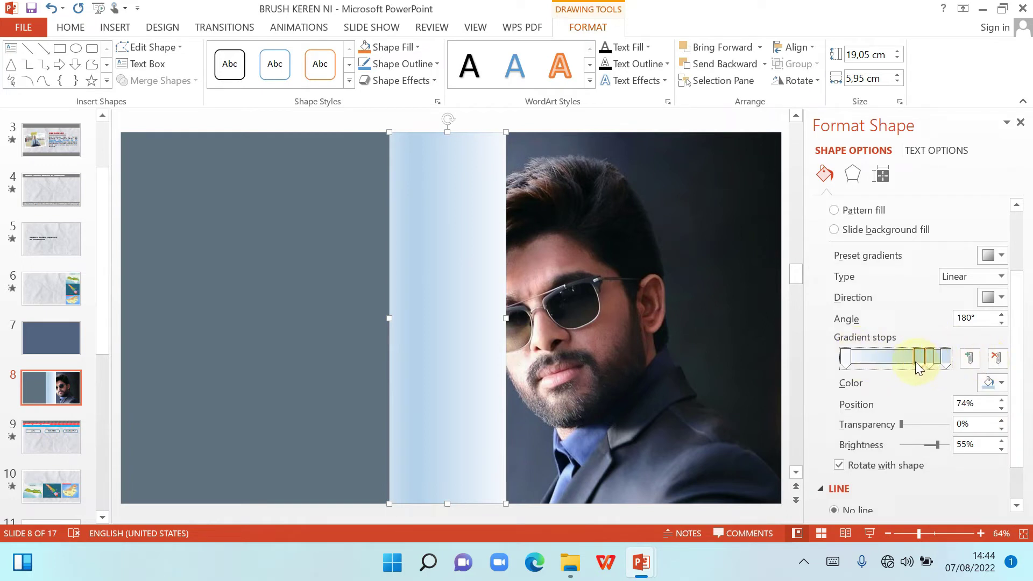
pyautogui.click(993, 358)
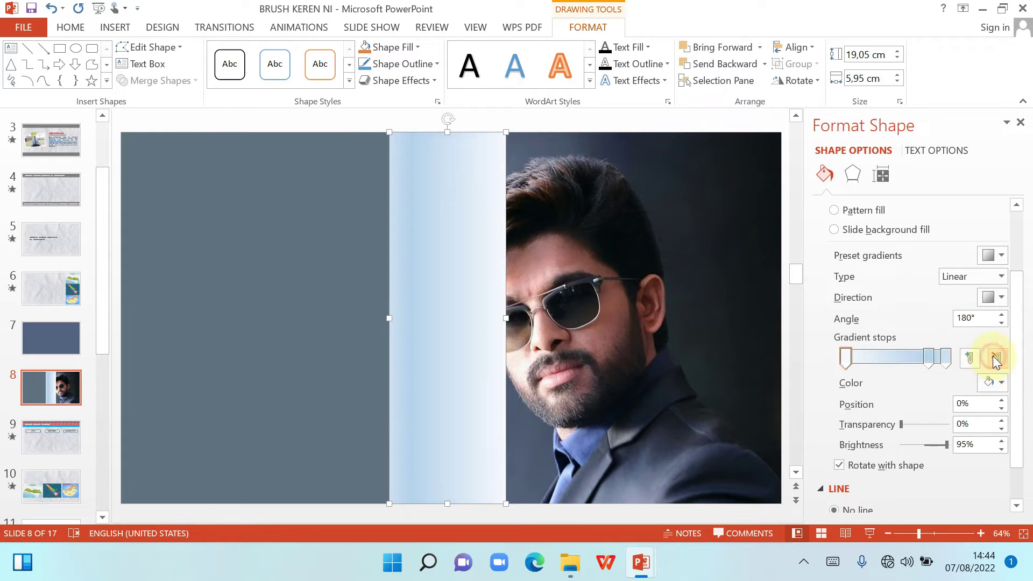
pyautogui.click(928, 358)
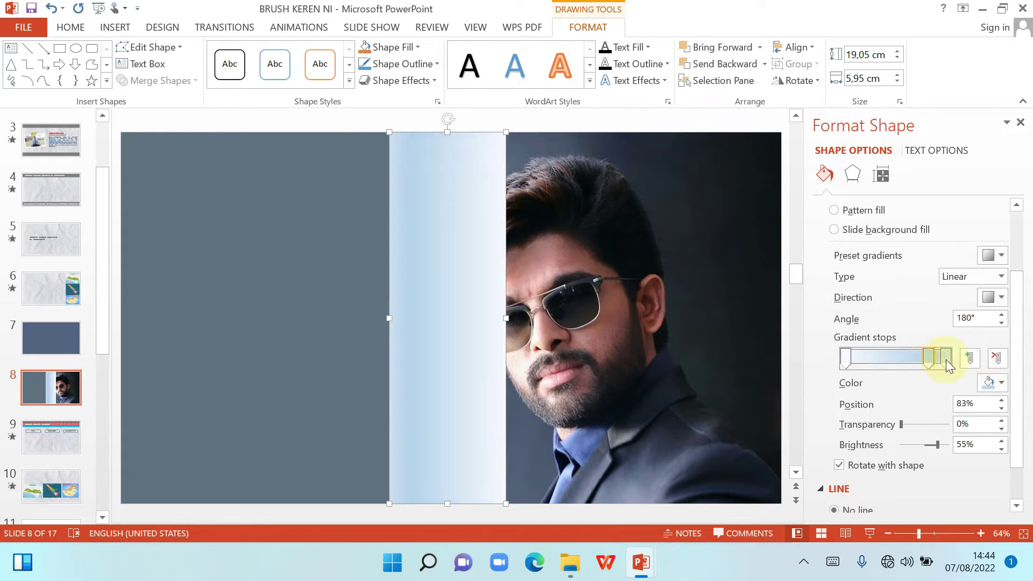
pyautogui.click(996, 358)
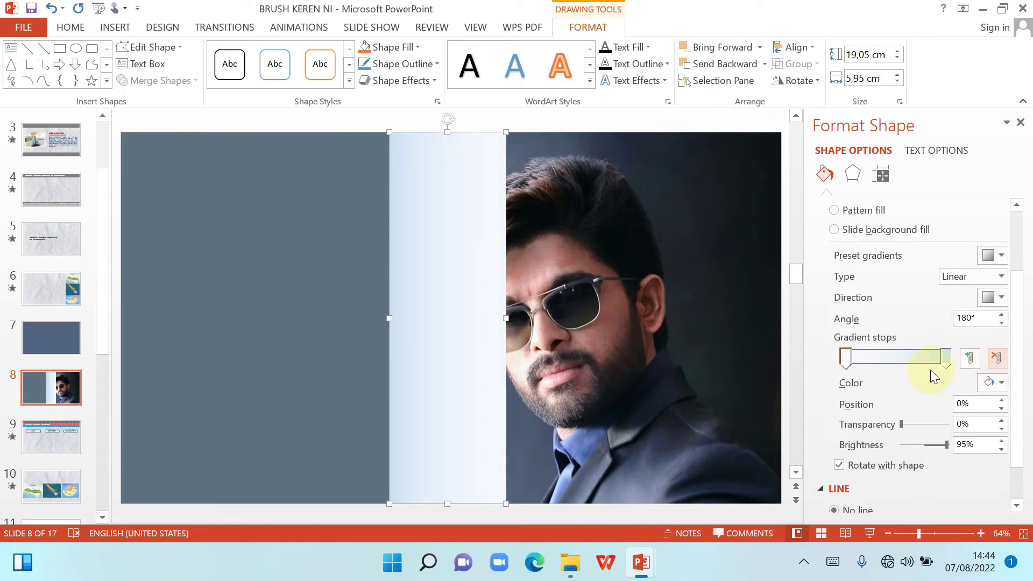
# Color the rectangle's 100% gradient stop with the recent blue-gray color sampled for the slide background
pyautogui.click(948, 360)
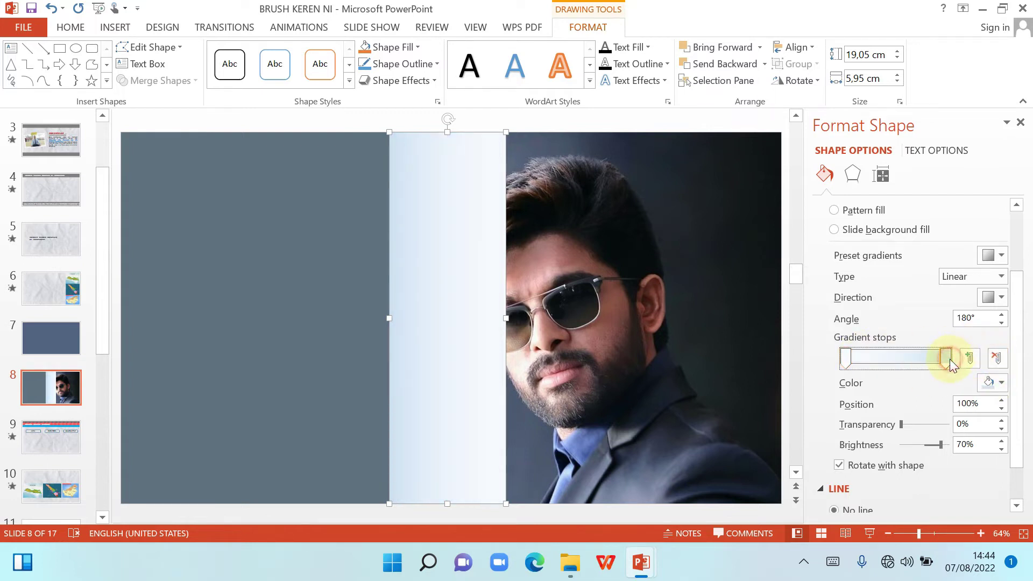
pyautogui.click(847, 358)
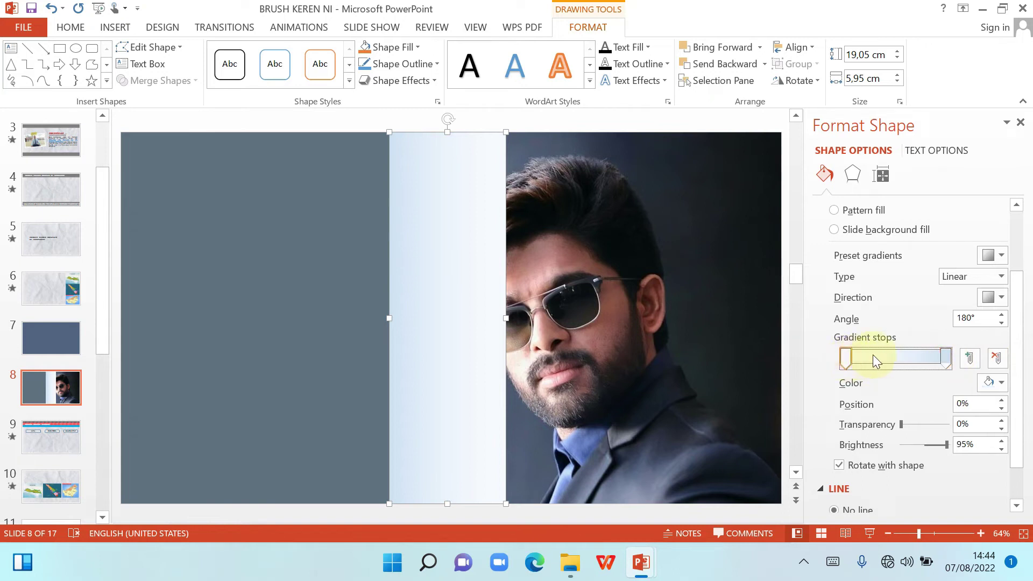
pyautogui.click(945, 361)
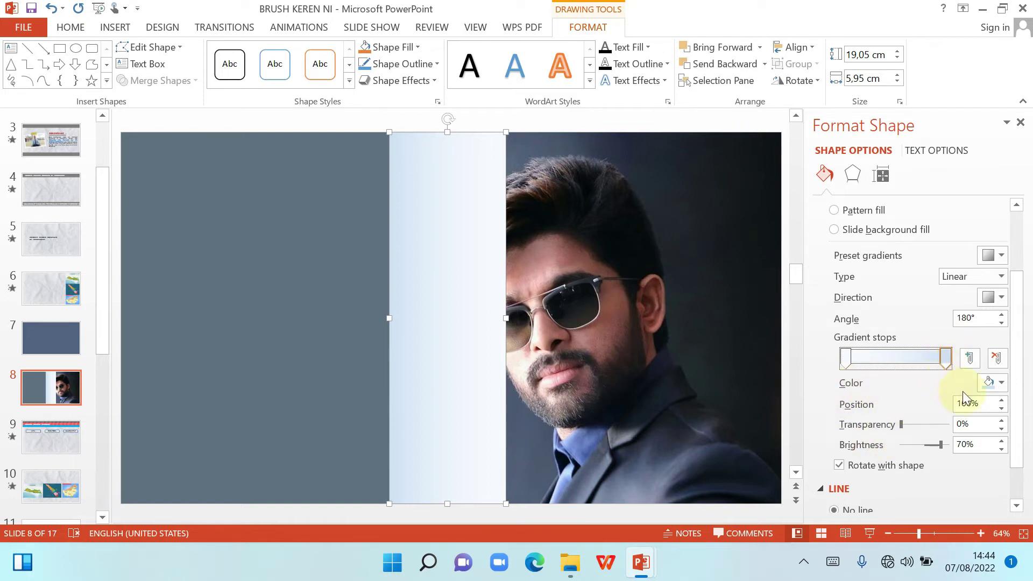
pyautogui.click(1001, 383)
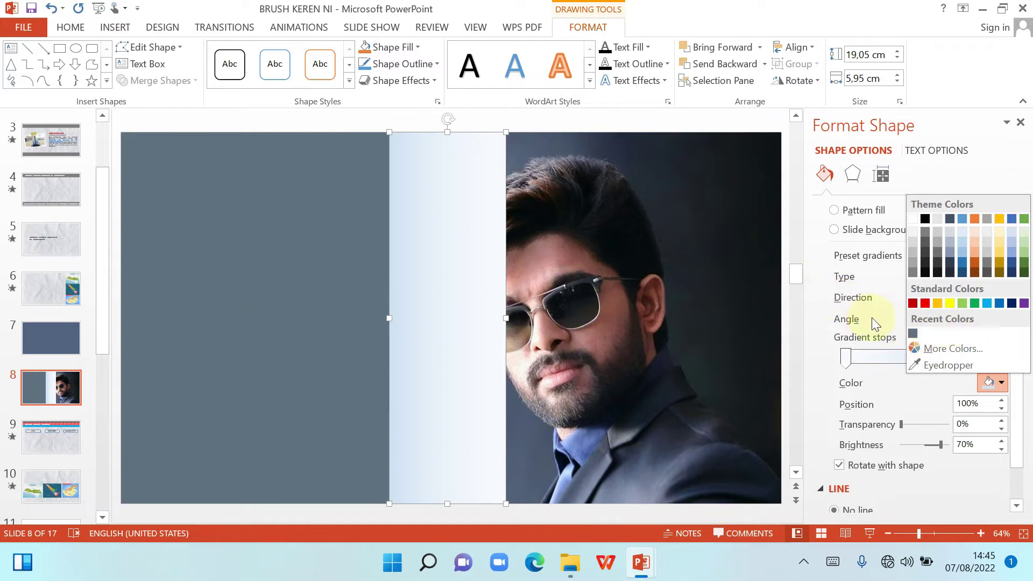
pyautogui.click(914, 332)
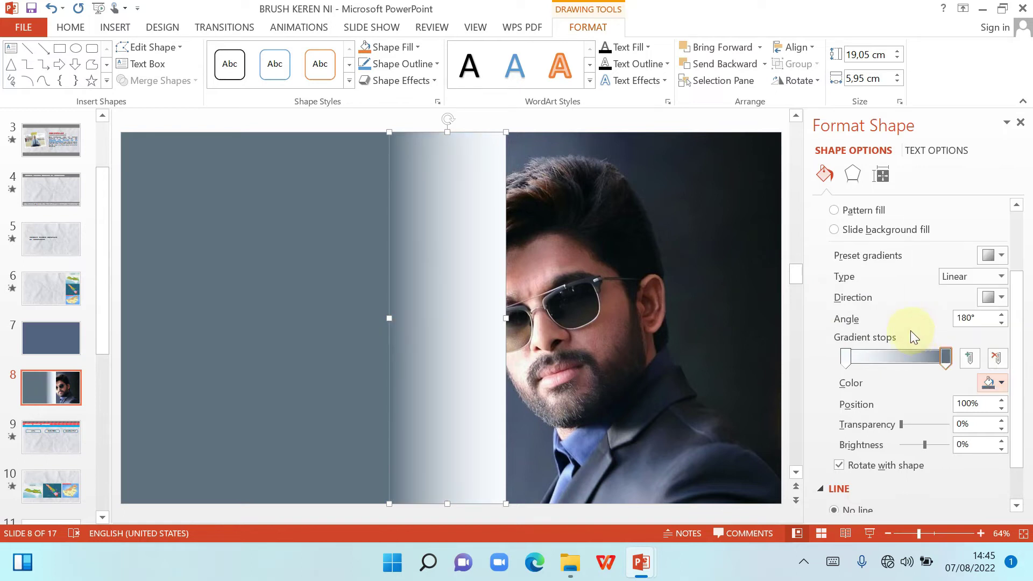
# Give the 0% gradient stop the same recent blue-gray color, set its transparency to 100%, and finish formatting the shape
pyautogui.click(847, 360)
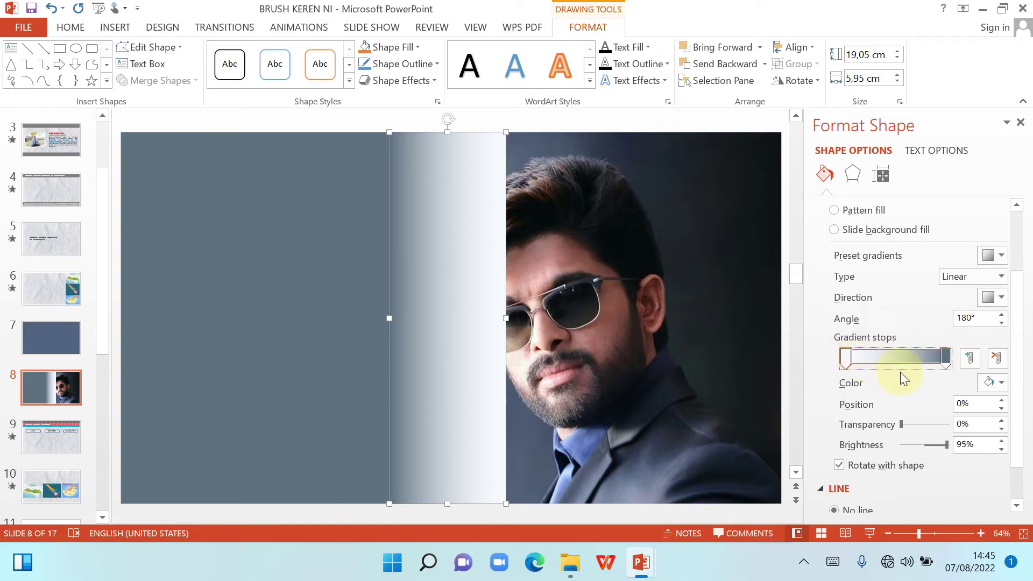
pyautogui.click(1001, 383)
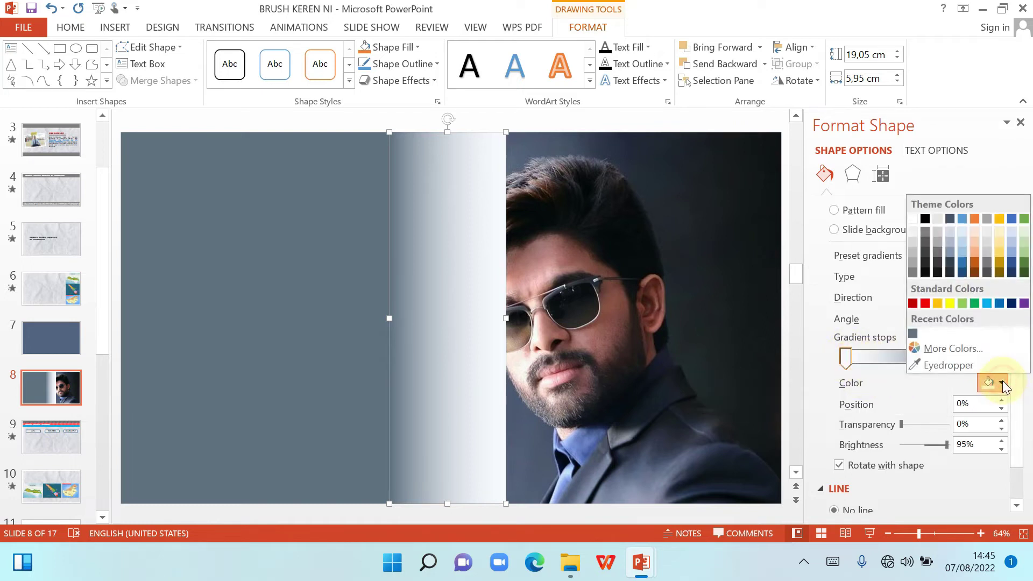
pyautogui.click(915, 334)
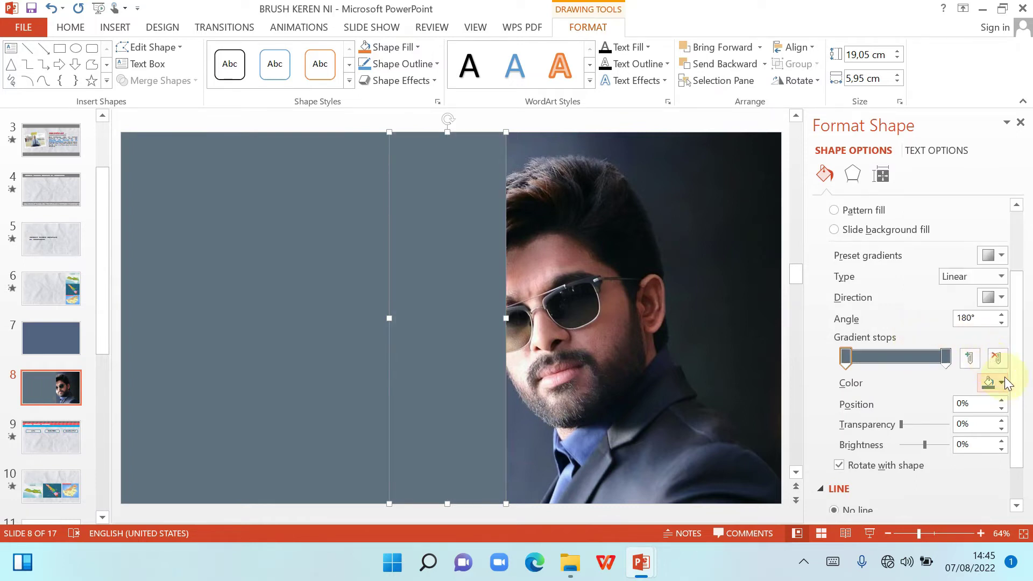
pyautogui.scroll(-1, 1022, 436)
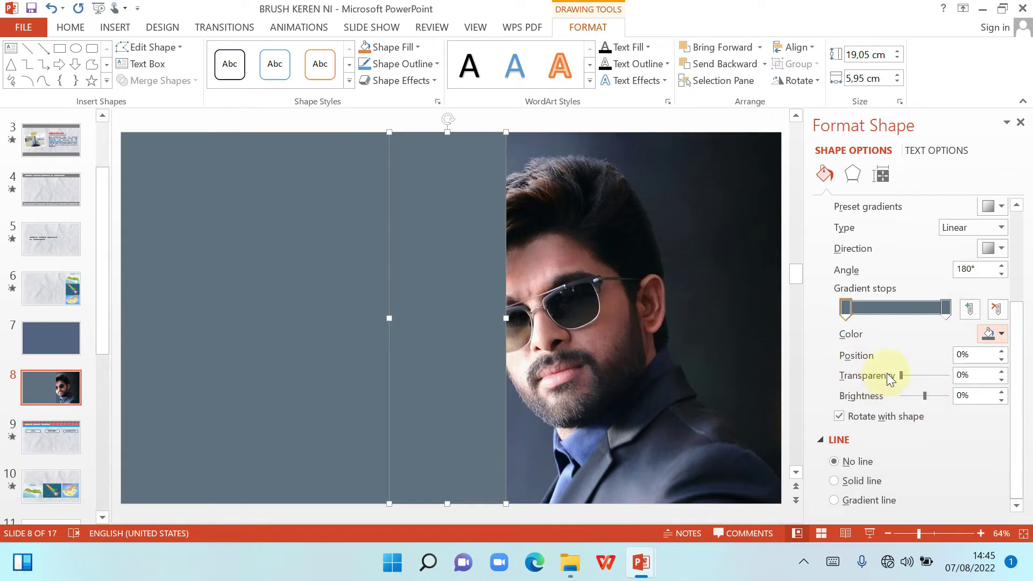
pyautogui.moveTo(900, 375); pyautogui.dragTo(983, 380)
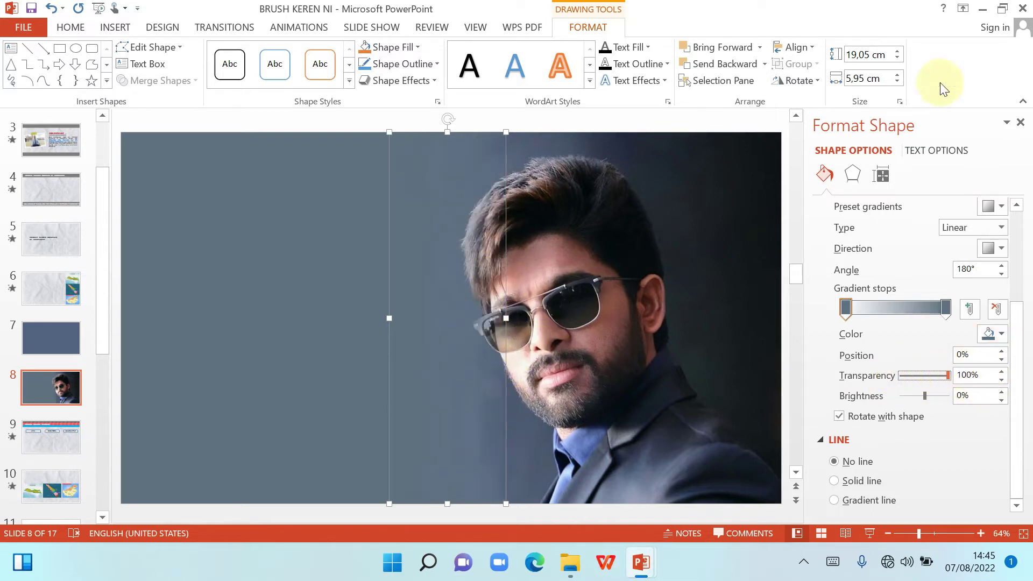
pyautogui.click(1021, 125)
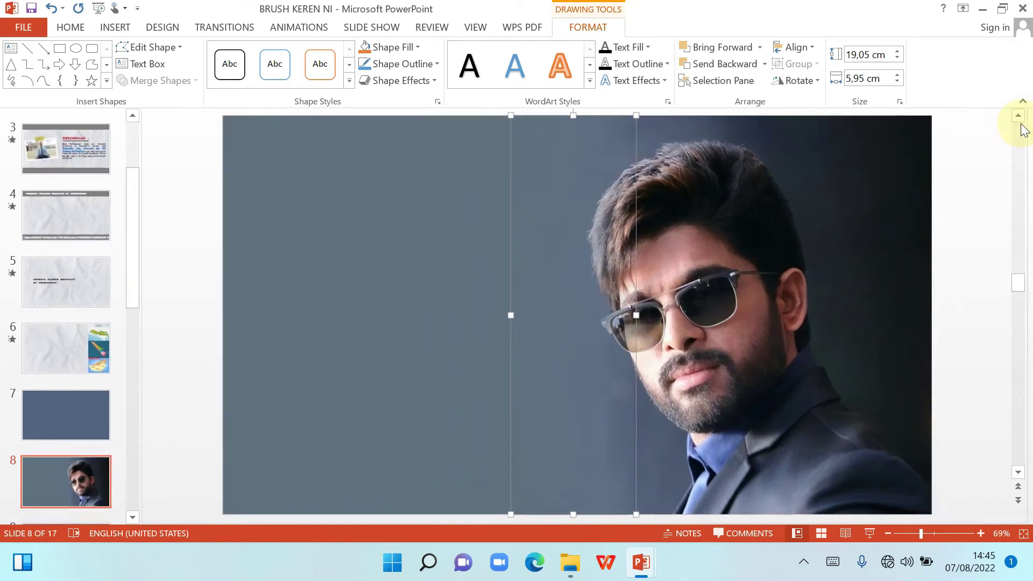
# Widen the gradient rectangle to about 9.08 cm so it reaches further over the portrait, keeping its starting edge in place
pyautogui.click(985, 221)
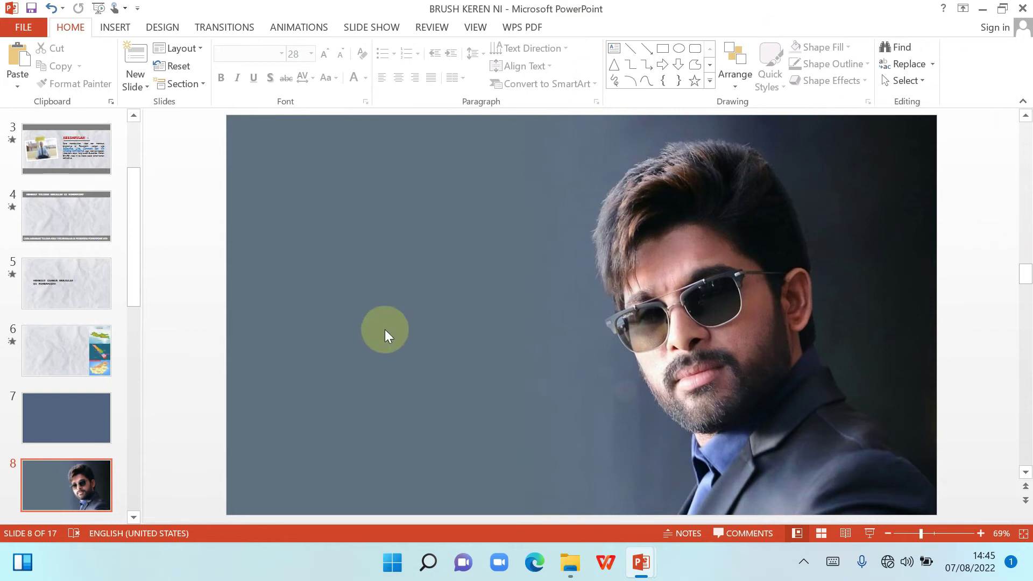
pyautogui.click(563, 364)
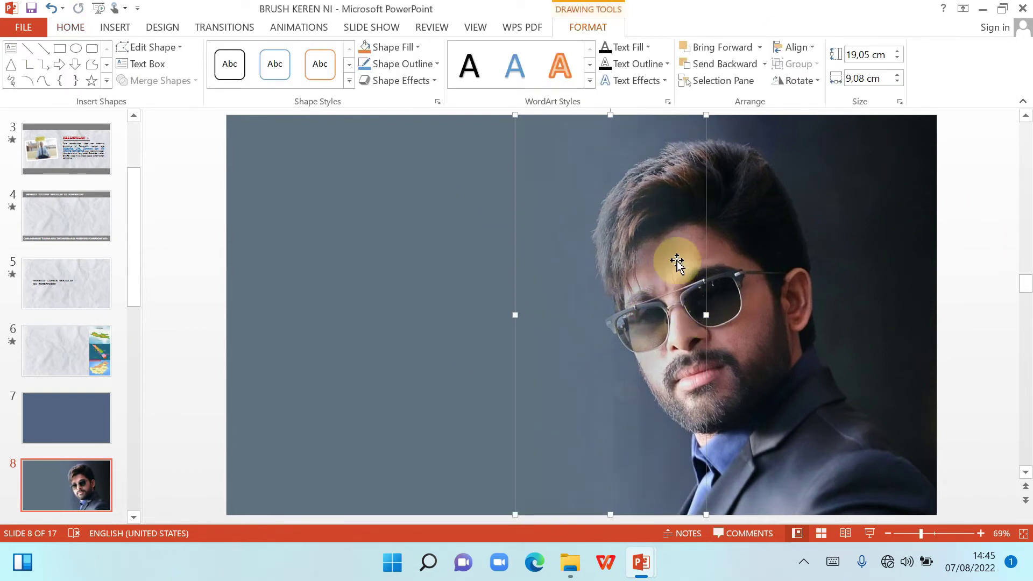
pyautogui.click(980, 277)
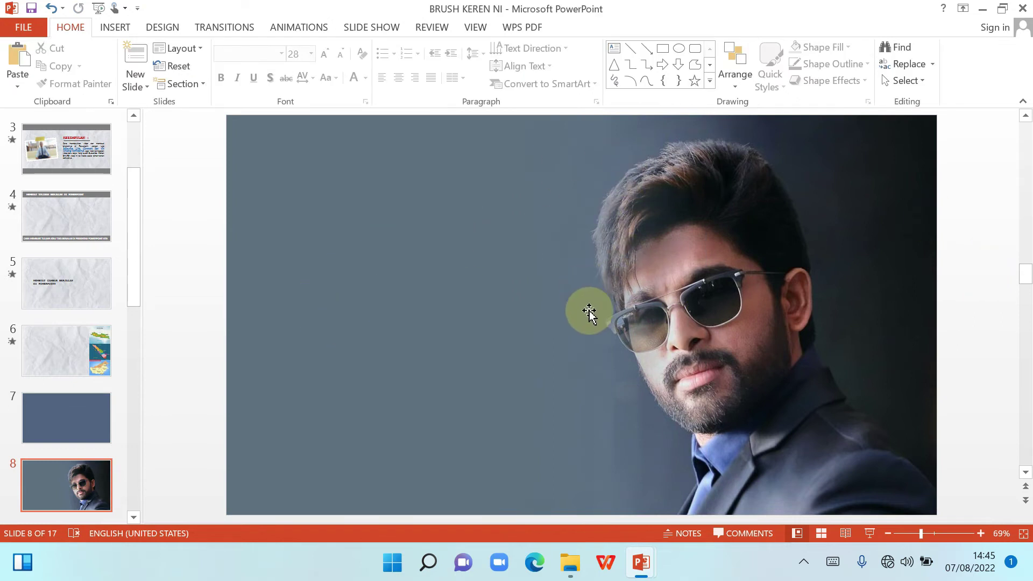
# Move the gradient rectangle aside to expose the photo's hard edge, and return it to its position over that edge
pyautogui.click(573, 338)
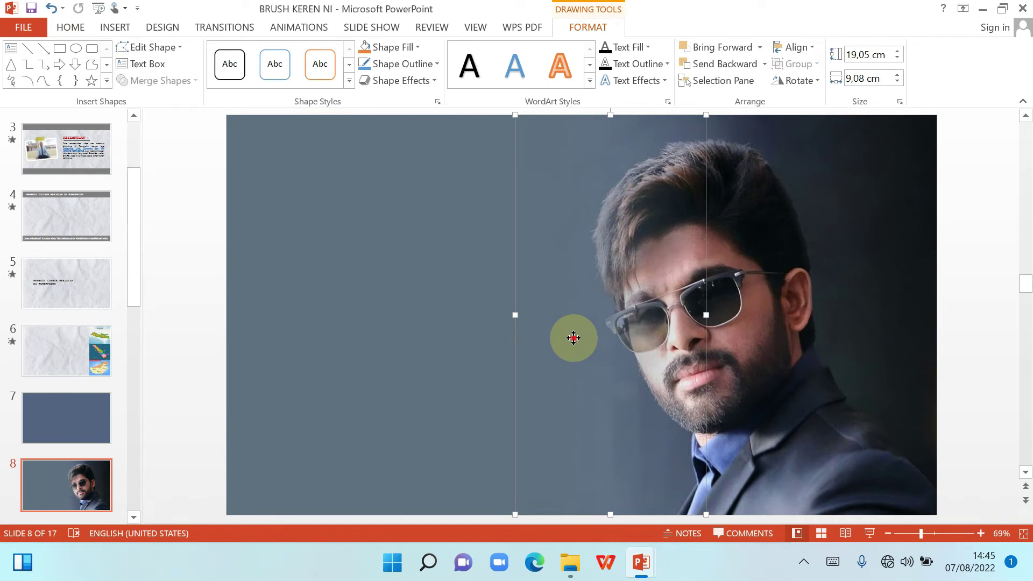
pyautogui.moveTo(574, 337); pyautogui.dragTo(718, 338)
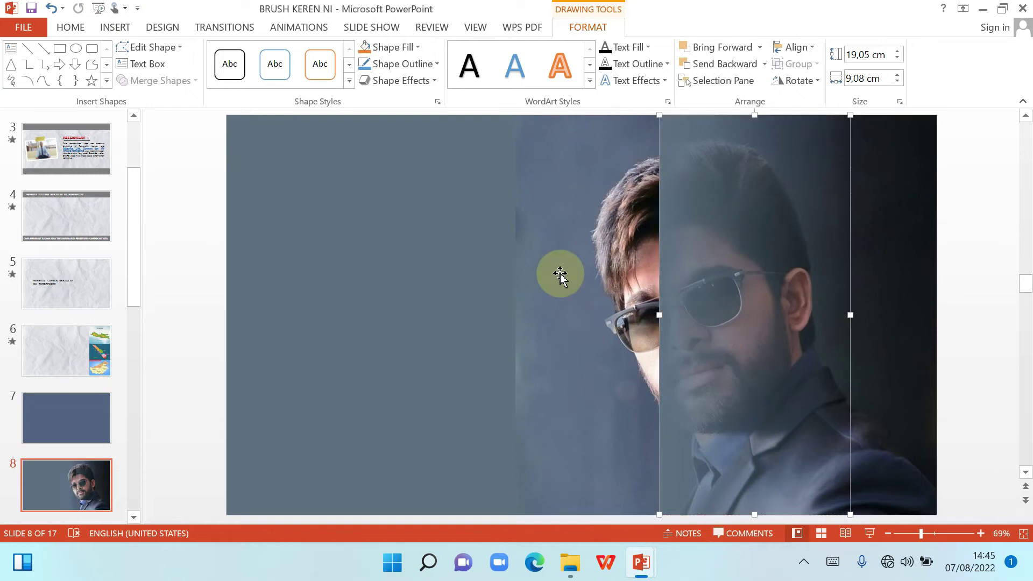
pyautogui.click(553, 304)
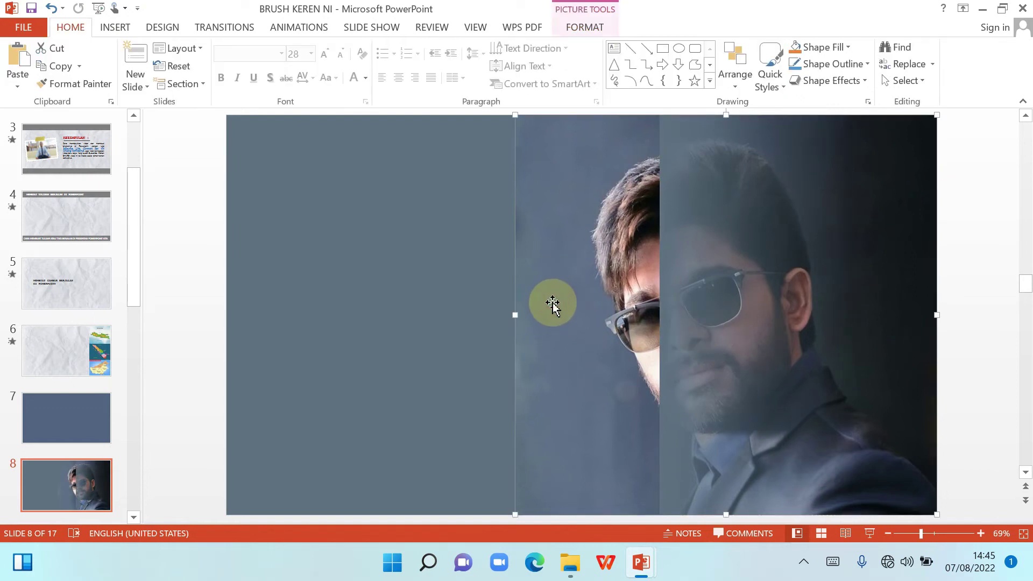
pyautogui.click(422, 254)
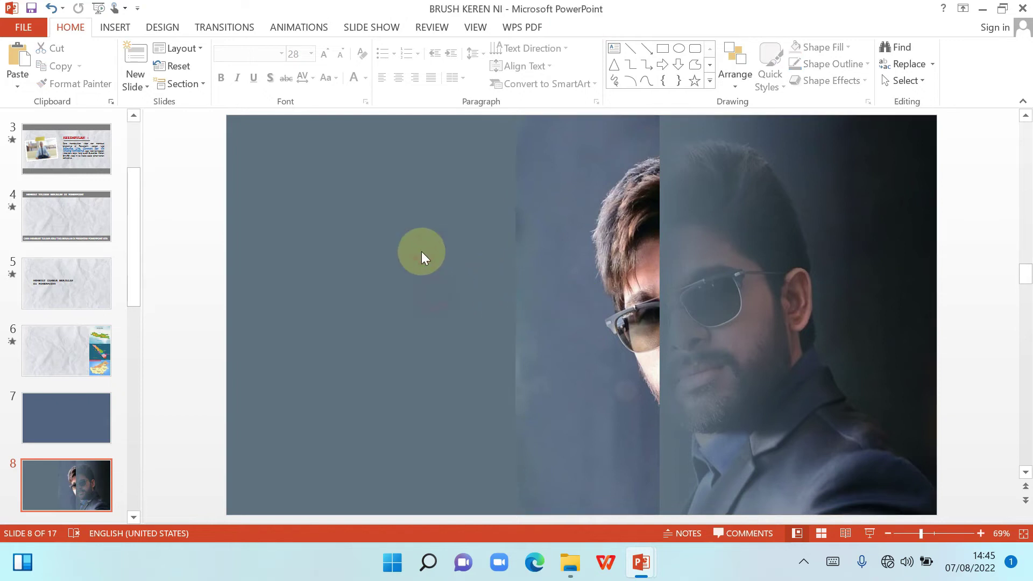
pyautogui.moveTo(745, 360)
pyautogui.mouseDown()
pyautogui.moveTo(585, 403)
pyautogui.moveTo(641, 358)
pyautogui.moveTo(779, 369)
pyautogui.moveTo(664, 376)
pyautogui.moveTo(620, 354)
pyautogui.moveTo(607, 367)
pyautogui.mouseUp()
# Preview slide 8 as a full-screen slide show and return to editing
pyautogui.click(192, 305)
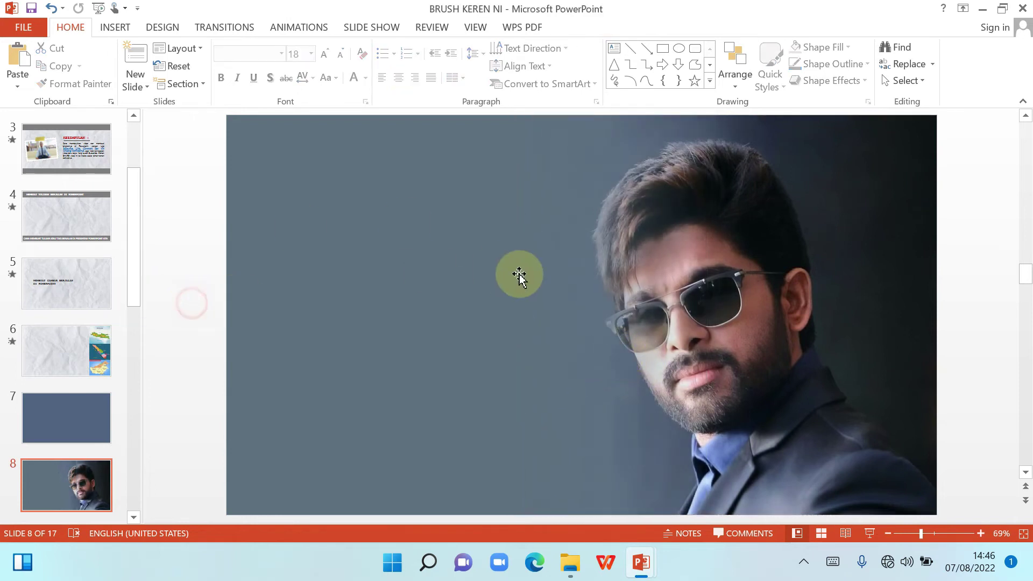
pyautogui.click(870, 532)
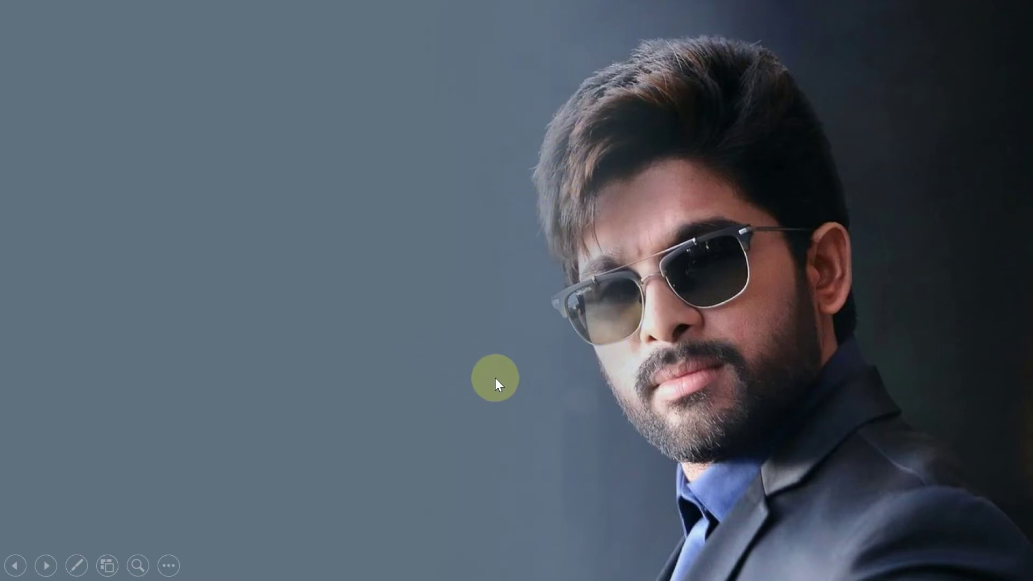
pyautogui.press('Escape')
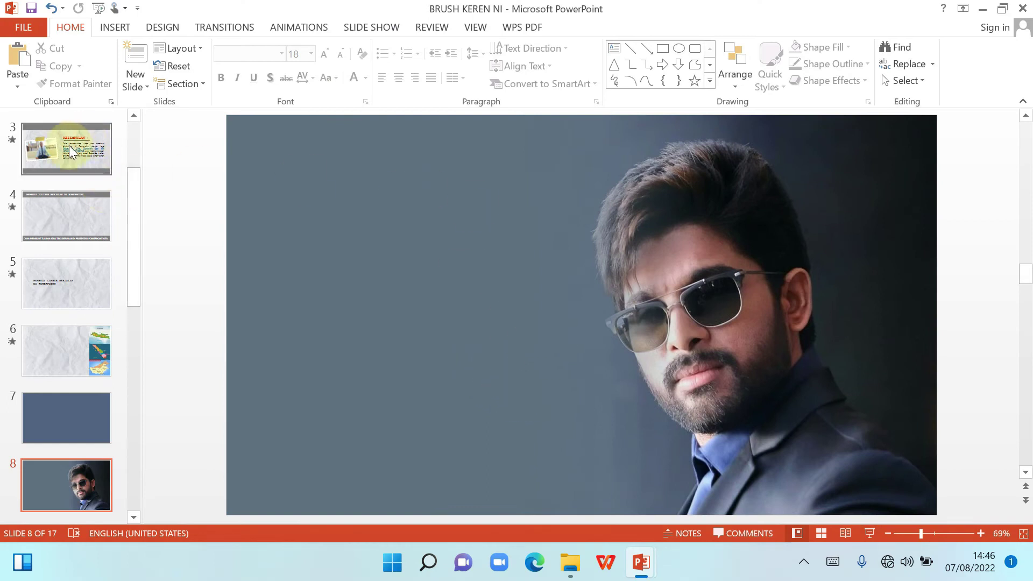